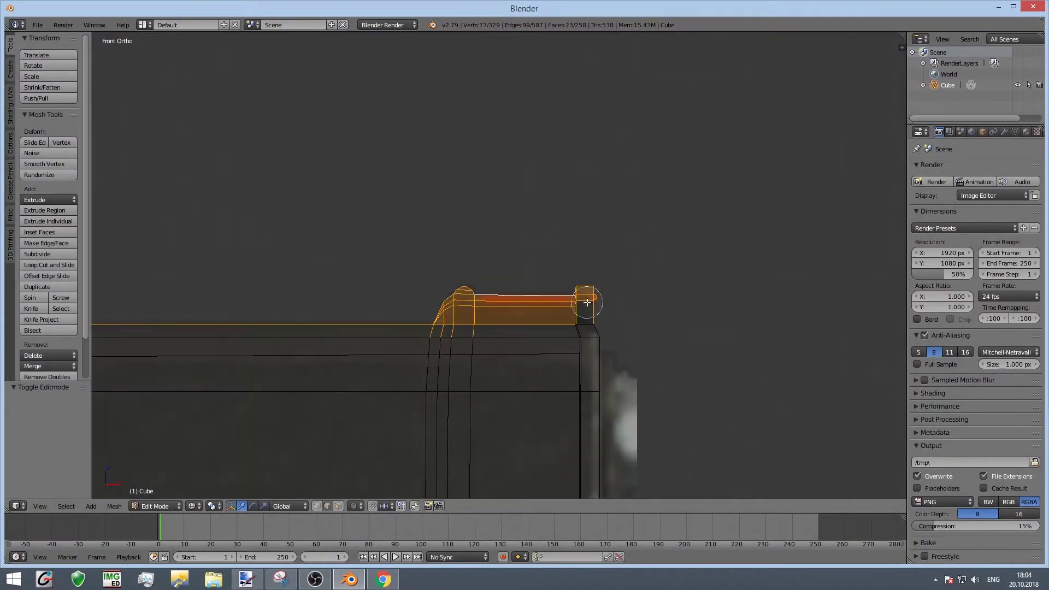
# Step: Select several slide vertices and move them along Y
pyautogui.scroll(-4, 484, 350)
pyautogui.press('c')
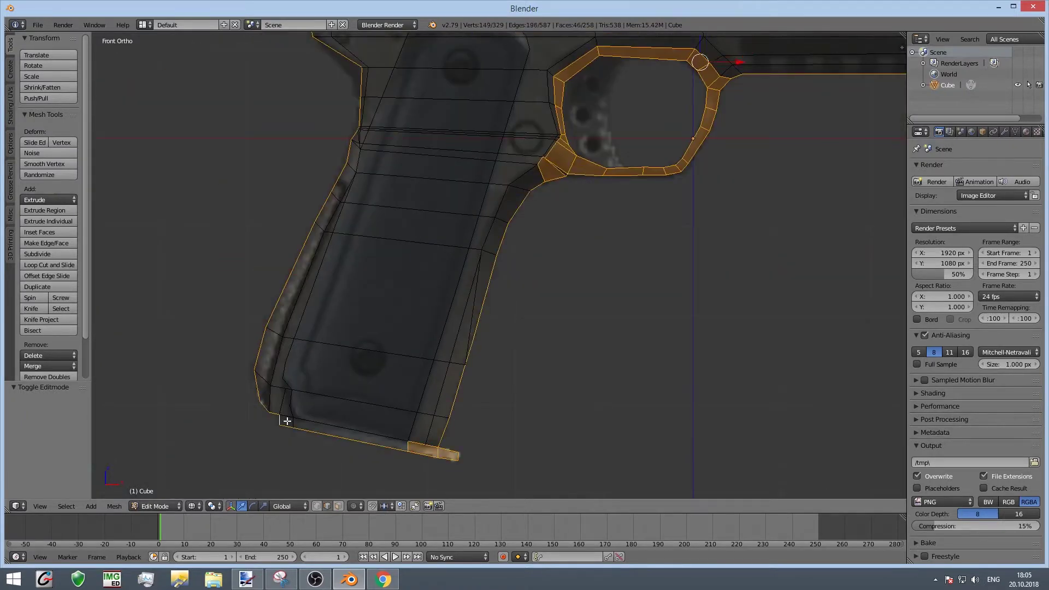
pyautogui.scroll(-5, 283, 421)
pyautogui.hotkey('alt', 'z')
pyautogui.moveTo(407, 429); pyautogui.dragTo(378, 93, button='middle')
pyautogui.scroll(5, 532, 158)
# Step: Select a group of faces on top of the pistol's slide
pyautogui.click(513, 192)
pyautogui.keyDown('shift'); pyautogui.click(616, 236); pyautogui.keyUp('shift')
pyautogui.scroll(-3, 745, 192)
pyautogui.scroll(-2, 757, 147)
pyautogui.moveTo(757, 147); pyautogui.dragTo(616, 262, button='middle')
pyautogui.scroll(3, 539, 259)
pyautogui.moveTo(539, 259); pyautogui.dragTo(574, 204, button='middle')
# Step: Knife-cut new edges across the slide
pyautogui.press('a')
pyautogui.scroll(5, 613, 213)
pyautogui.click(397, 277)
pyautogui.press('k')
pyautogui.click(519, 168)
pyautogui.moveTo(397, 277)
pyautogui.mouseDown(button='middle')
pyautogui.moveTo(519, 169)
pyautogui.moveTo(486, 253)
pyautogui.moveTo(456, 167)
pyautogui.moveTo(419, 352)
pyautogui.moveTo(358, 262)
pyautogui.mouseUp(button='middle')
pyautogui.press('KP_3')
# Step: Add a new edge loop near the trigger guard and slide it into place
pyautogui.press('Tab')
pyautogui.press('Tab')
pyautogui.scroll(6, 456, 166)
pyautogui.press('a')
pyautogui.rightClick(419, 353)
pyautogui.press('g')
pyautogui.hotkey('ctrl', 'r')
pyautogui.click(359, 262)
pyautogui.click(358, 262)
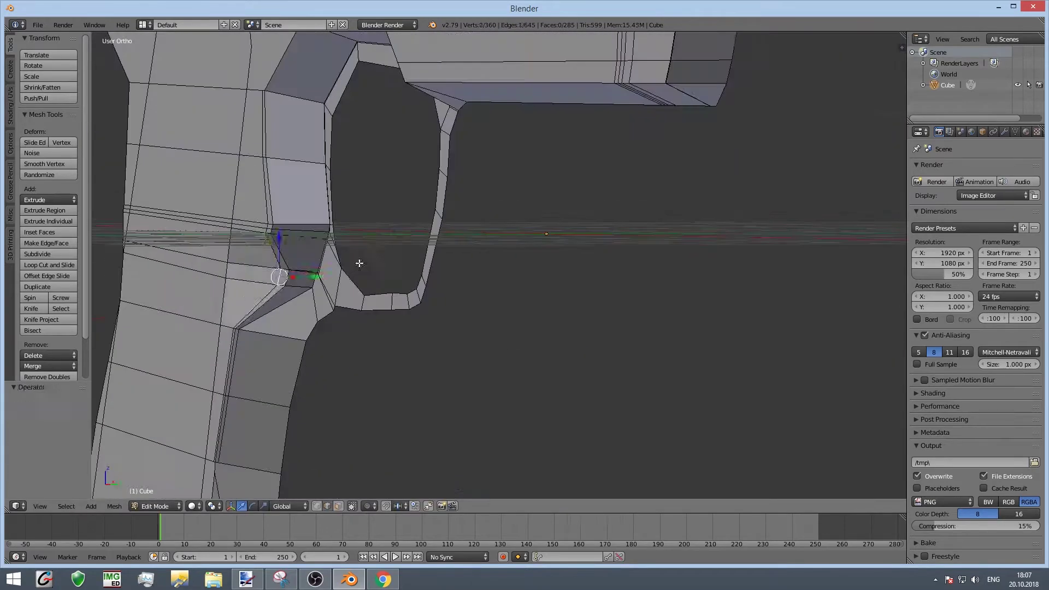
pyautogui.scroll(-4, 408, 285)
pyautogui.moveTo(407, 286); pyautogui.dragTo(433, 391, button='middle')
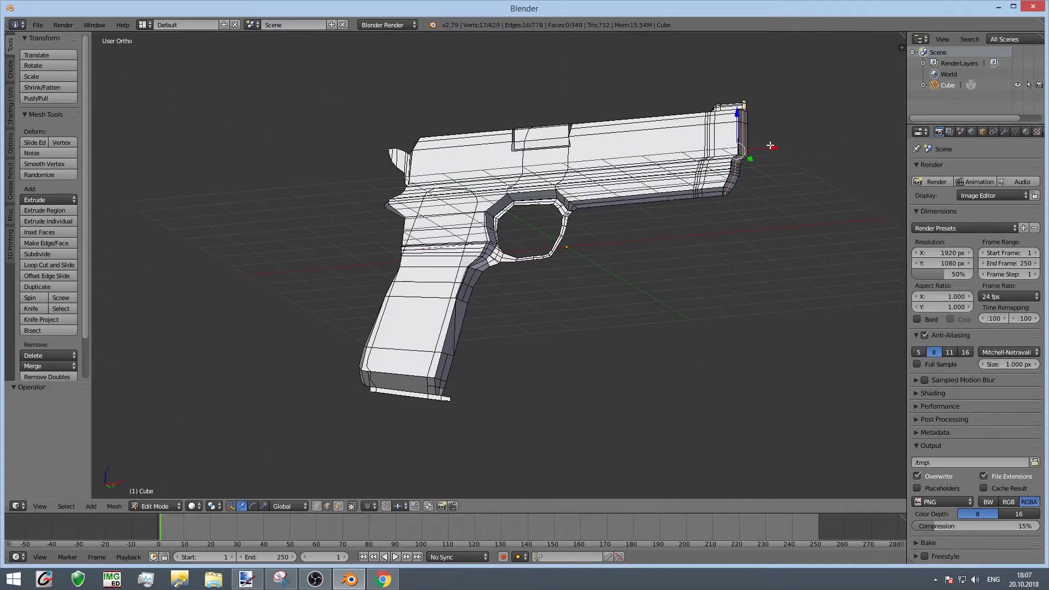
# Step: Add one more edge loop across the slide
pyautogui.moveTo(770, 146); pyautogui.dragTo(524, 363, button='middle')
pyautogui.scroll(4, 524, 363)
pyautogui.hotkey('ctrl', 'r')
pyautogui.click(554, 169)
pyautogui.click(554, 169)
pyautogui.press('a')
pyautogui.scroll(-3, 386, 322)
pyautogui.moveTo(386, 323); pyautogui.dragTo(573, 93, button='middle')
# Step: Add a Mirror modifier to the pistol object, then return to Edit Mode
pyautogui.press('Tab')
pyautogui.click(1004, 132)
pyautogui.click(975, 168)
pyautogui.click(825, 273)
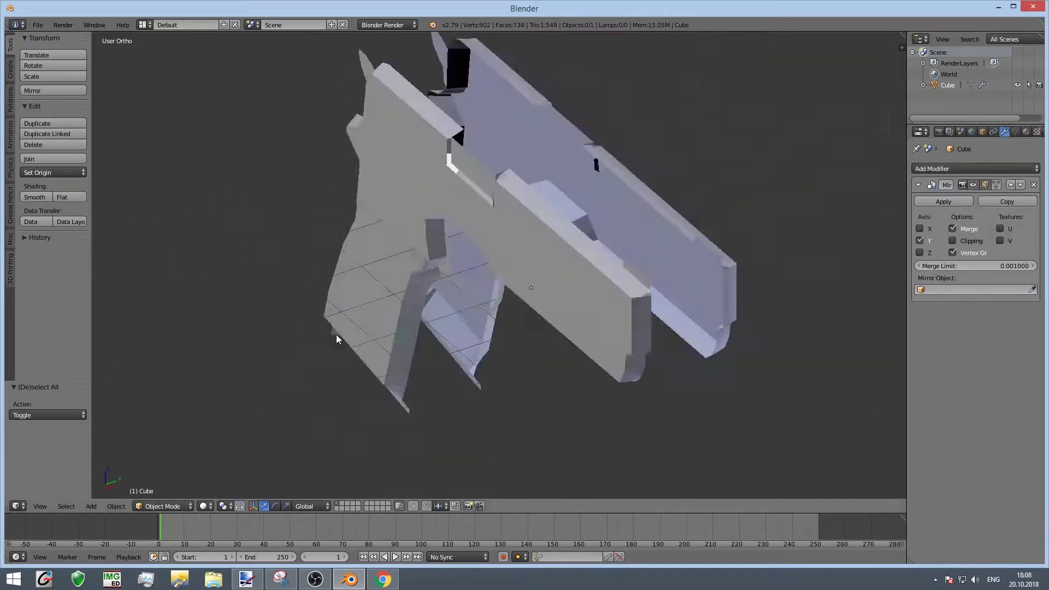
pyautogui.press('Tab')
pyautogui.scroll(4, 562, 191)
pyautogui.moveTo(562, 192)
pyautogui.mouseDown(button='middle')
pyautogui.moveTo(682, 164)
pyautogui.moveTo(534, 67)
pyautogui.mouseUp(button='middle')
# Step: Show the transform sidebar and select vertices along the pistol's side in wireframe side view
pyautogui.press('n')
pyautogui.scroll(2, 864, 80)
pyautogui.click(534, 67)
pyautogui.scroll(-3, 542, 97)
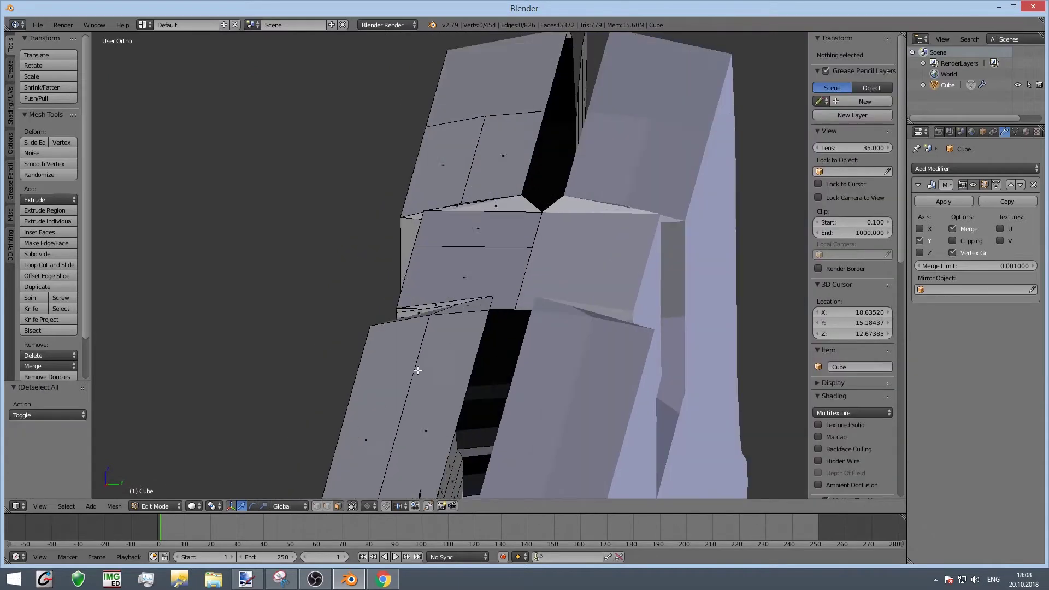
pyautogui.press('KP_3')
pyautogui.press('z')
pyautogui.press('c')
pyautogui.click(485, 388)
# Step: Undo to restore the deleted slide geometry
pyautogui.press('z')
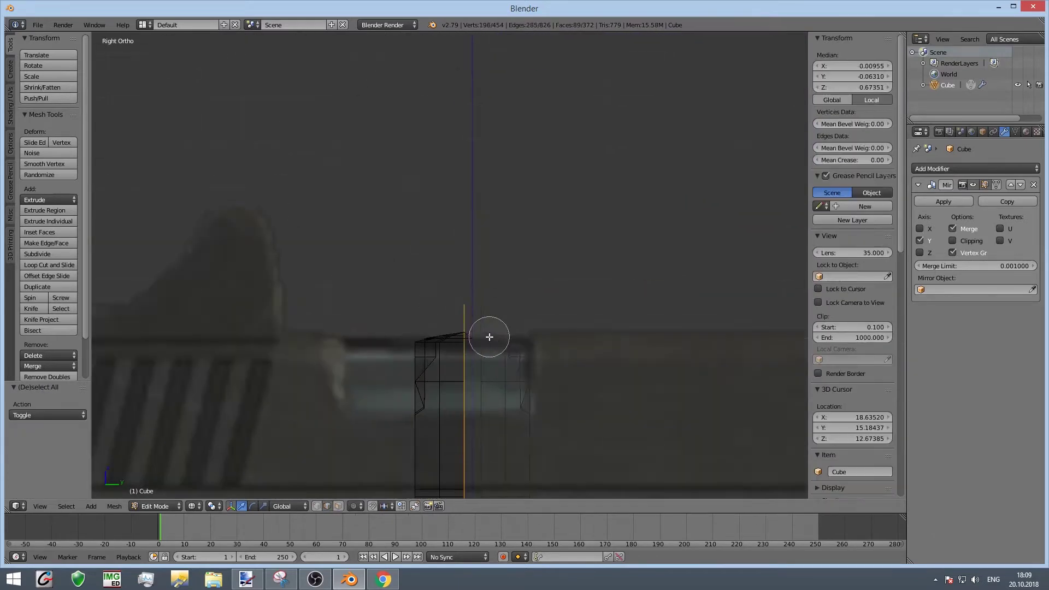
pyautogui.press('Escape')
pyautogui.moveTo(488, 334); pyautogui.dragTo(673, 403, button='middle')
pyautogui.scroll(5, 273, 383)
pyautogui.press('a')
pyautogui.hotkey('ctrl', 'z')
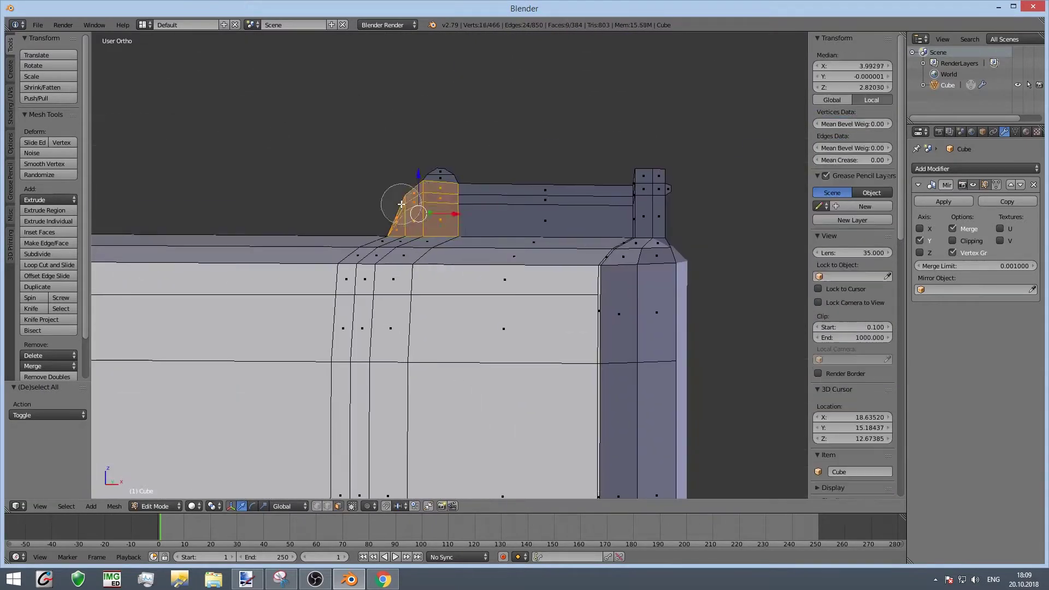
# Step: Move the rear-sight vertices vertically along Z
pyautogui.moveTo(354, 394); pyautogui.dragTo(307, 483, button='middle')
pyautogui.press('a')
pyautogui.scroll(-5, 308, 483)
pyautogui.press('g')
pyautogui.press('z')
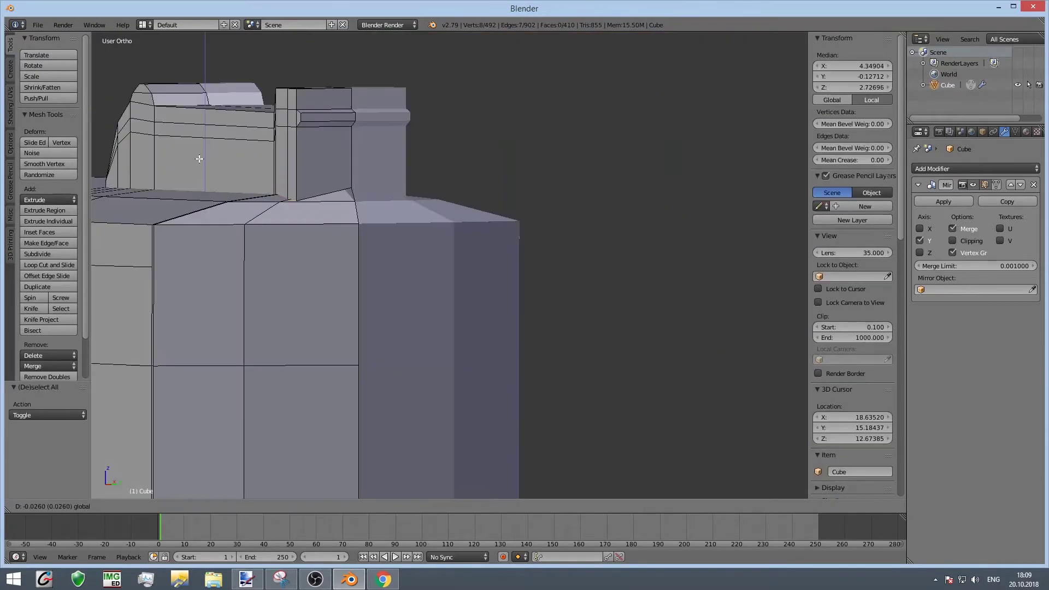
pyautogui.click(293, 175)
# Step: Reposition a rear-sight vertex and fill a new face between the selected vertices
pyautogui.moveTo(293, 176); pyautogui.dragTo(541, 267, button='middle')
pyautogui.rightClick(539, 262)
pyautogui.click(557, 222)
pyautogui.scroll(-5, 450, 251)
pyautogui.scroll(8, 450, 252)
pyautogui.press('f')
# Step: Delete faces at the slide-frame seam and move a seam edge
pyautogui.scroll(3, 440, 374)
pyautogui.press('a')
pyautogui.rightClick(393, 164)
pyautogui.press('x')
pyautogui.scroll(3, 369, 235)
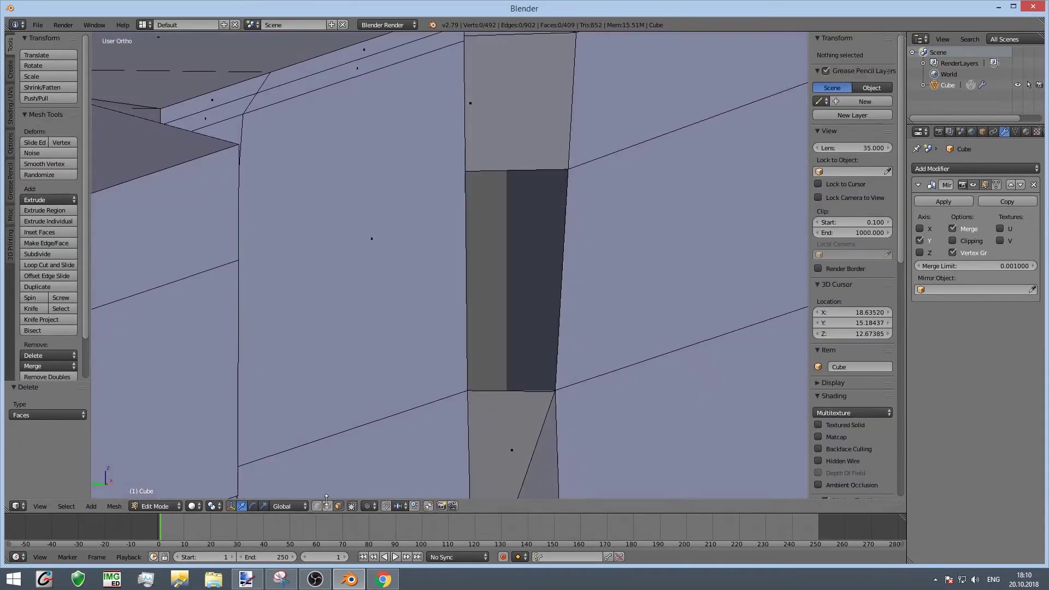
pyautogui.rightClick(491, 163)
pyautogui.press('g')
pyautogui.moveTo(421, 276); pyautogui.dragTo(473, 293, button='middle')
# Step: Nudge the seam vertices into line, checking hidden edges in wireframe
pyautogui.rightClick(360, 177)
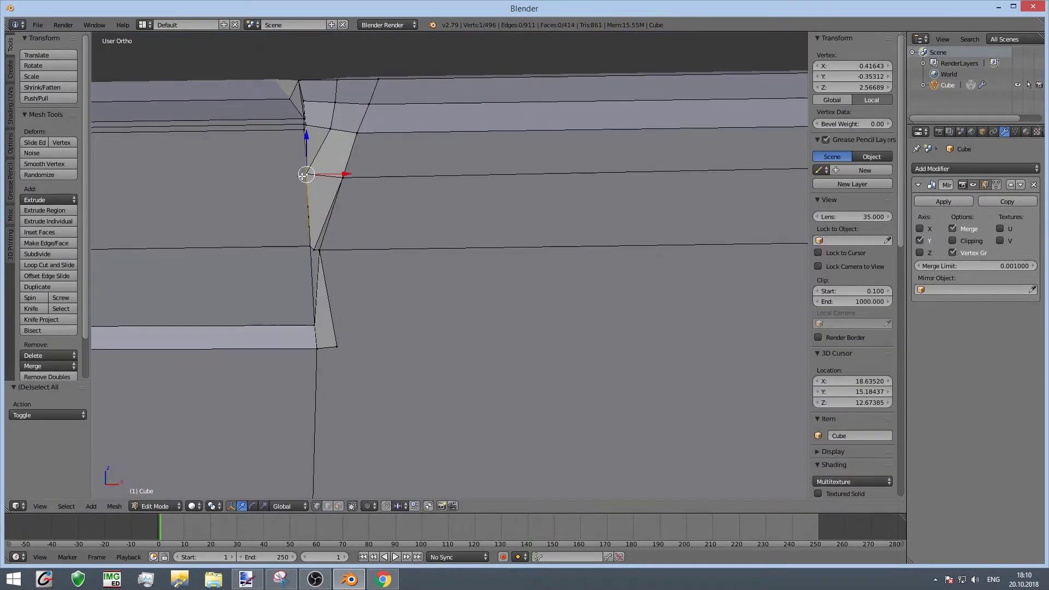
pyautogui.press('z')
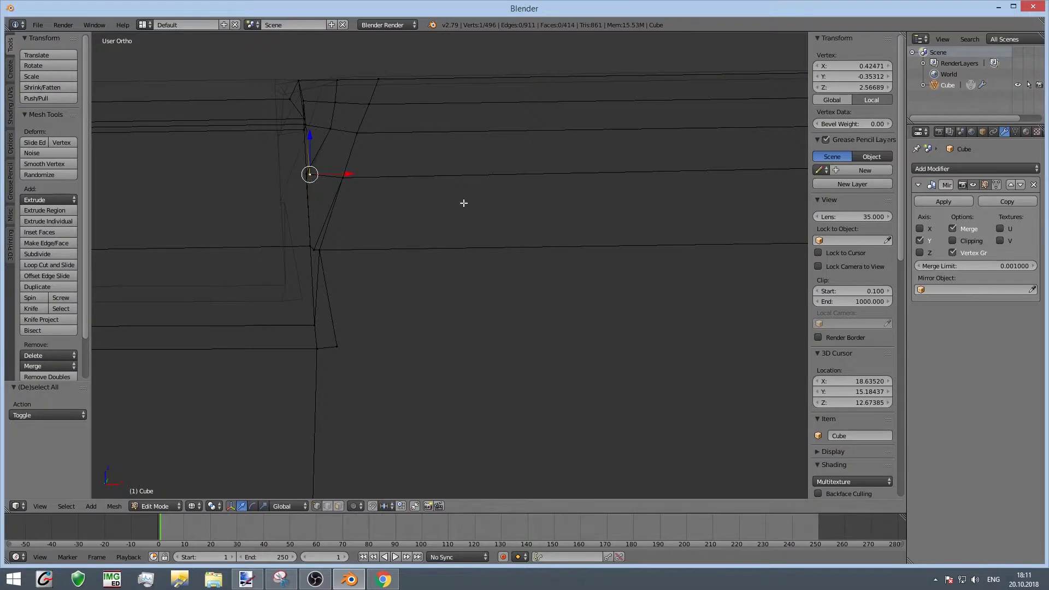
pyautogui.press('z')
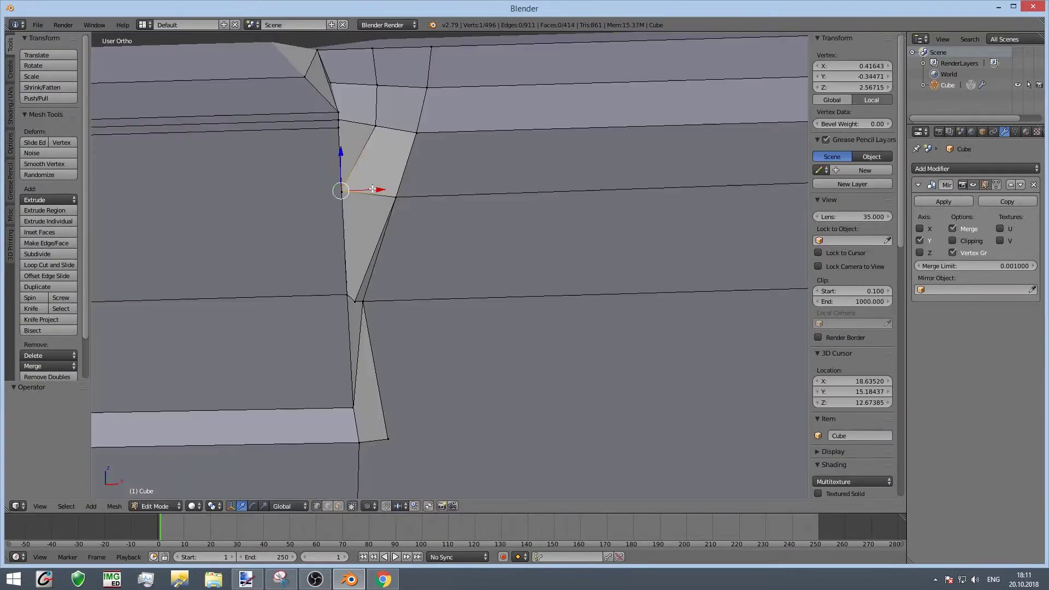
pyautogui.press('z')
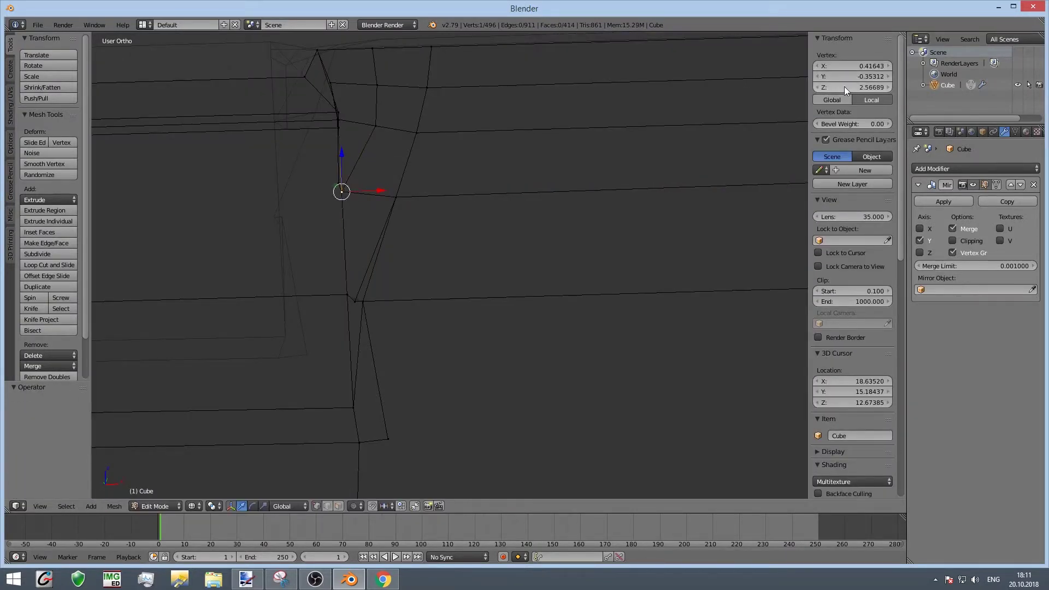
pyautogui.press('z')
pyautogui.moveTo(282, 178); pyautogui.dragTo(469, 164, button='middle')
pyautogui.scroll(5, 532, 158)
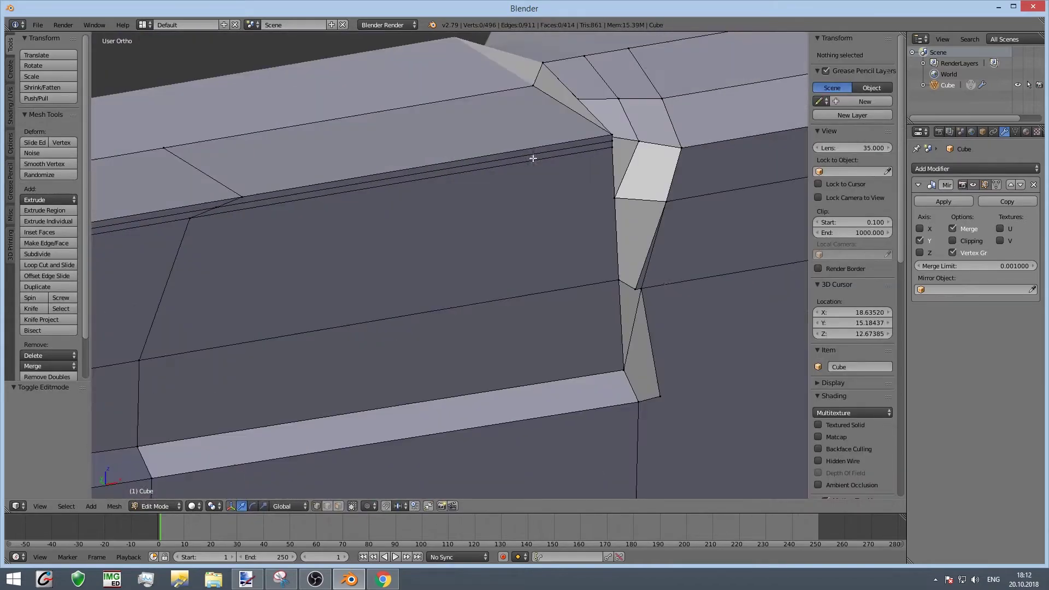
pyautogui.rightClick(483, 286)
pyautogui.click(465, 148)
pyautogui.scroll(-8, 402, 171)
pyautogui.scroll(8, 403, 171)
pyautogui.scroll(3, 616, 348)
# Step: Delete the stray quad face on the trigger guard
pyautogui.press('a')
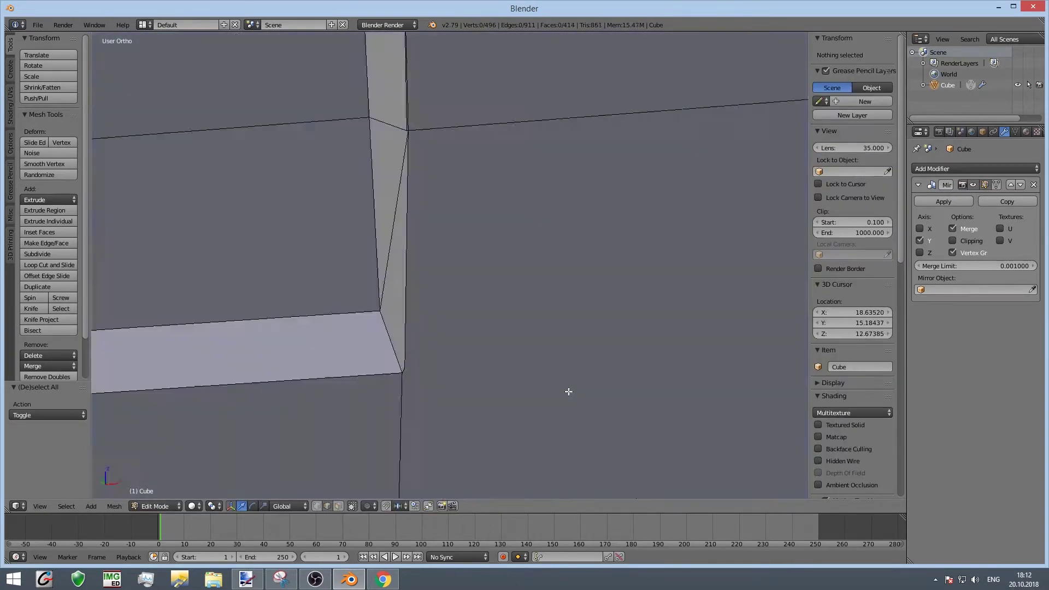
pyautogui.scroll(-8, 616, 348)
pyautogui.scroll(8, 522, 351)
pyautogui.rightClick(446, 324)
pyautogui.press('x')
pyautogui.click(447, 323)
pyautogui.scroll(-2, 309, 294)
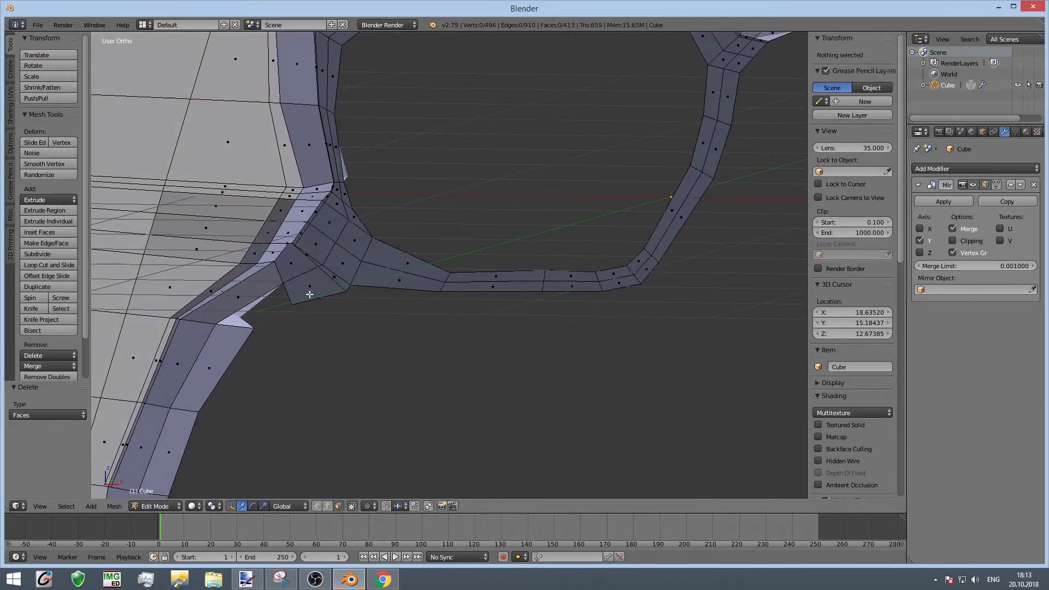
pyautogui.scroll(-1, 273, 218)
# Step: Circle-select the strip of faces around the trigger guard
pyautogui.moveTo(273, 218); pyautogui.dragTo(594, 186)
pyautogui.scroll(4, 667, 180)
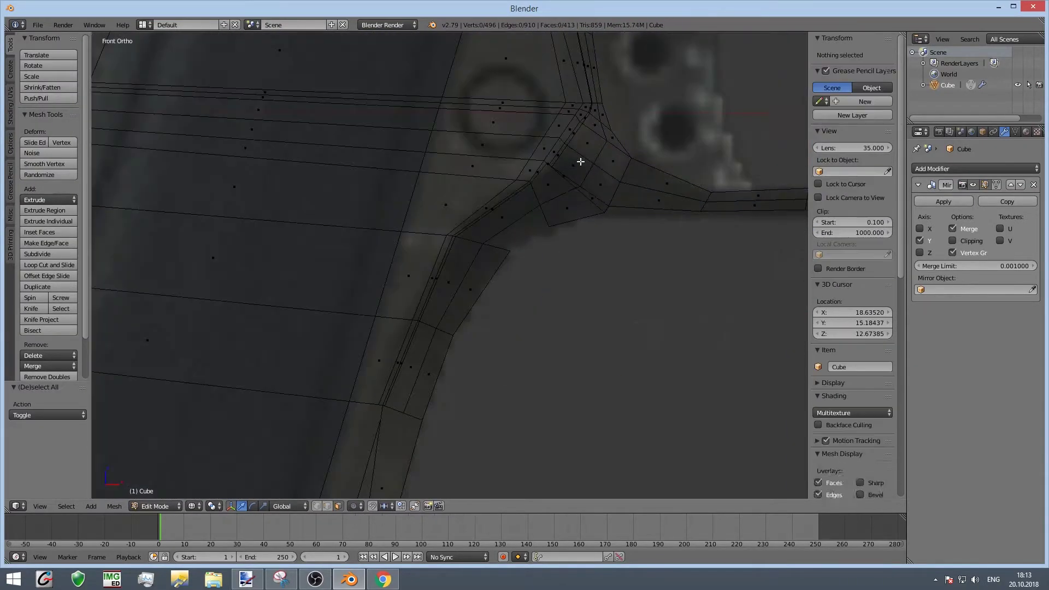
pyautogui.scroll(-4, 582, 159)
pyautogui.scroll(4, 655, 164)
pyautogui.press('a')
pyautogui.moveTo(786, 140); pyautogui.dragTo(616, 99, button='middle')
pyautogui.scroll(-3, 354, 426)
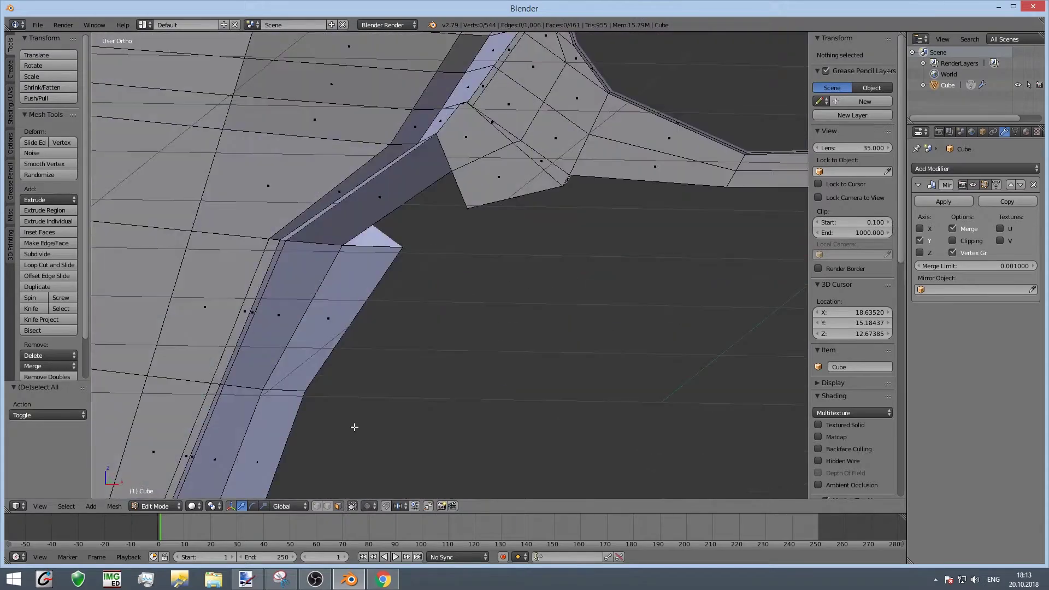
# Step: Select and adjust the edges where the trigger guard joins the grip
pyautogui.rightClick(428, 180)
pyautogui.scroll(3, 339, 451)
pyautogui.moveTo(339, 451)
pyautogui.mouseDown(button='middle')
pyautogui.moveTo(319, 239)
pyautogui.moveTo(237, 239)
pyautogui.mouseUp(button='middle')
pyautogui.rightClick(238, 239)
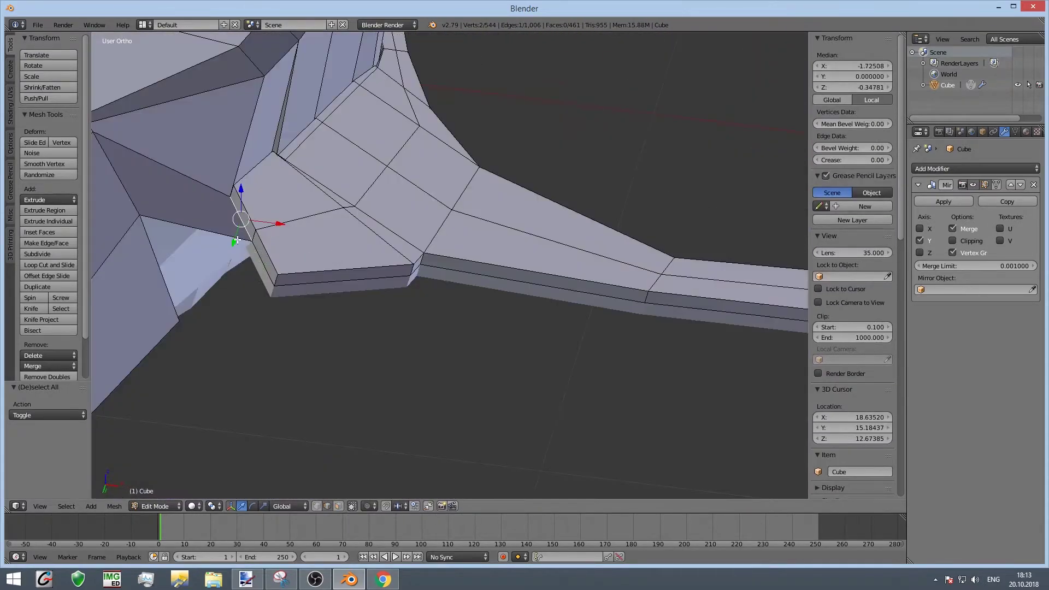
pyautogui.scroll(3, 156, 278)
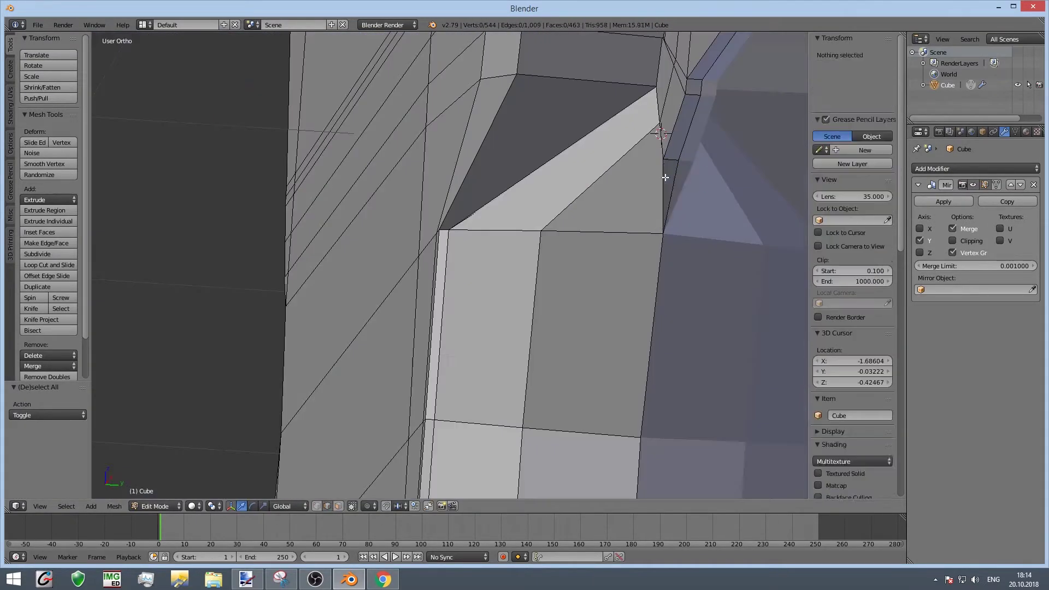
pyautogui.moveTo(157, 277); pyautogui.dragTo(496, 431, button='middle')
pyautogui.scroll(-3, 496, 431)
# Step: Re-enter Edit Mode and select a vertex at the bottom of the grip
pyautogui.press('Tab')
pyautogui.scroll(-4, 718, 203)
pyautogui.press('Tab')
pyautogui.scroll(5, 356, 461)
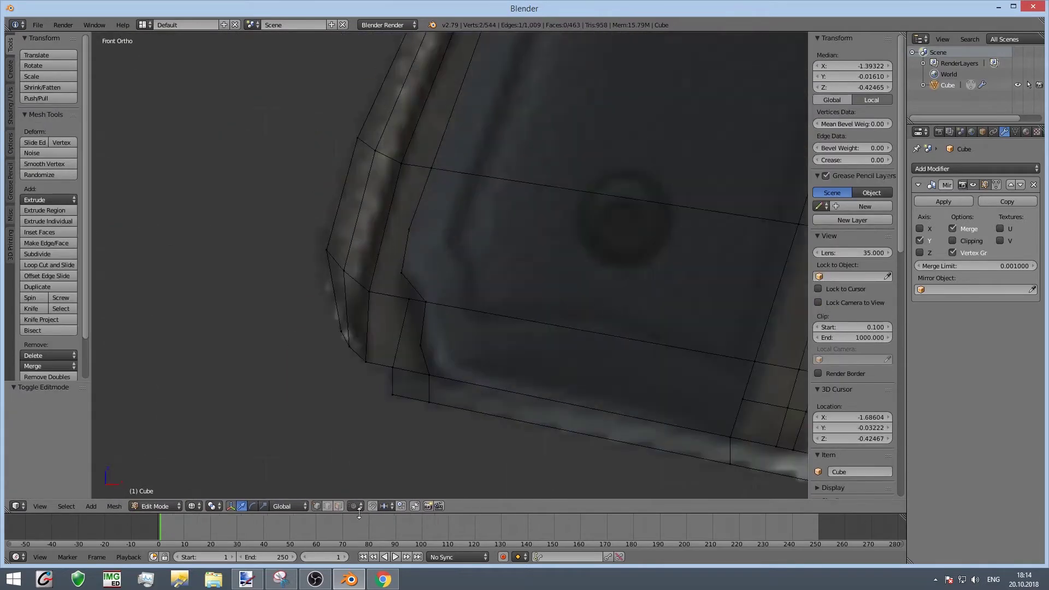
pyautogui.moveTo(648, 326); pyautogui.dragTo(710, 306, button='middle')
pyautogui.press('a')
pyautogui.scroll(-3, 756, 313)
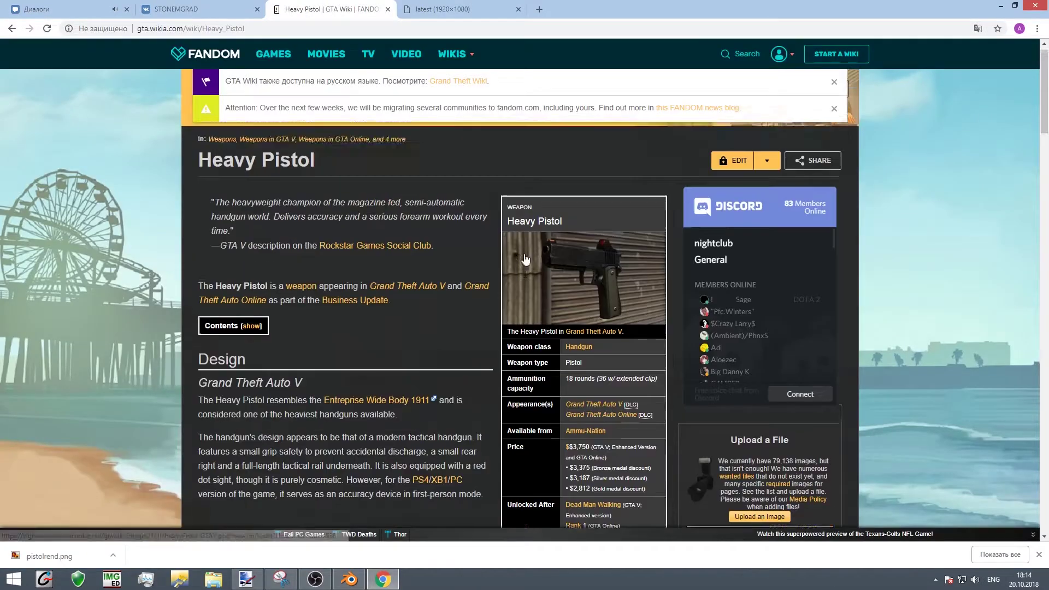
pyautogui.click(349, 580)
pyautogui.rightClick(397, 264)
pyautogui.scroll(5, 396, 264)
# Step: Cut a new edge across the grip bottom with the Knife tool
pyautogui.moveTo(306, 256)
pyautogui.mouseDown(button='middle')
pyautogui.moveTo(462, 290)
pyautogui.moveTo(472, 263)
pyautogui.moveTo(218, 252)
pyautogui.mouseUp(button='middle')
pyautogui.press('a')
pyautogui.scroll(-3, 127, 247)
pyautogui.click(546, 296)
pyautogui.press('Return')
# Step: Select two edges at the grip bottom and move their vertices along Z
pyautogui.moveTo(547, 295); pyautogui.dragTo(538, 319, button='middle')
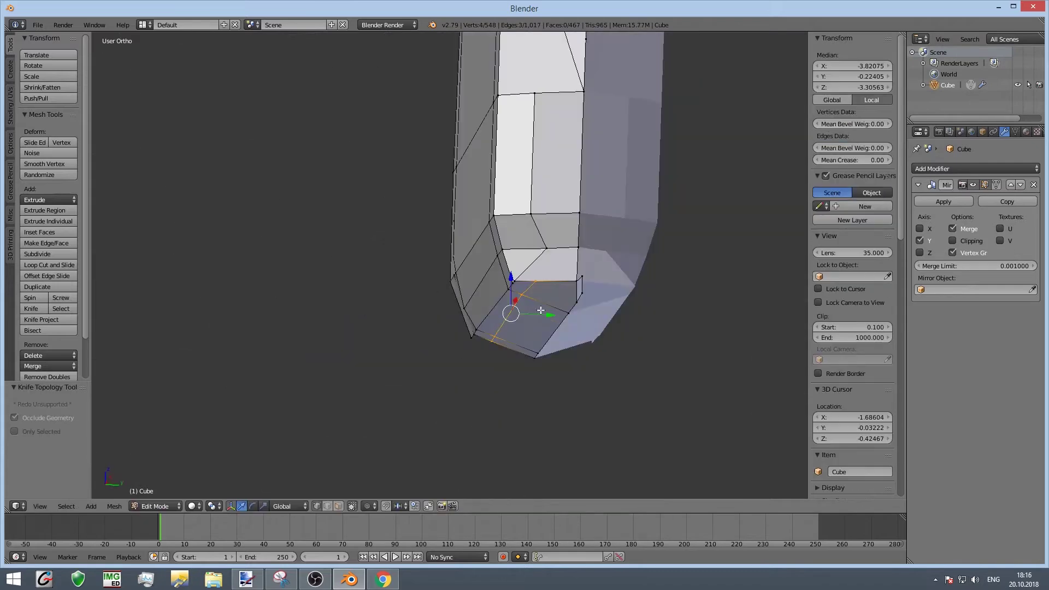
pyautogui.moveTo(577, 312)
pyautogui.mouseDown(button='middle')
pyautogui.moveTo(363, 246)
pyautogui.moveTo(625, 344)
pyautogui.moveTo(455, 262)
pyautogui.moveTo(341, 135)
pyautogui.mouseUp(button='middle')
pyautogui.keyDown('alt'); pyautogui.rightClick(340, 136); pyautogui.keyUp('alt')
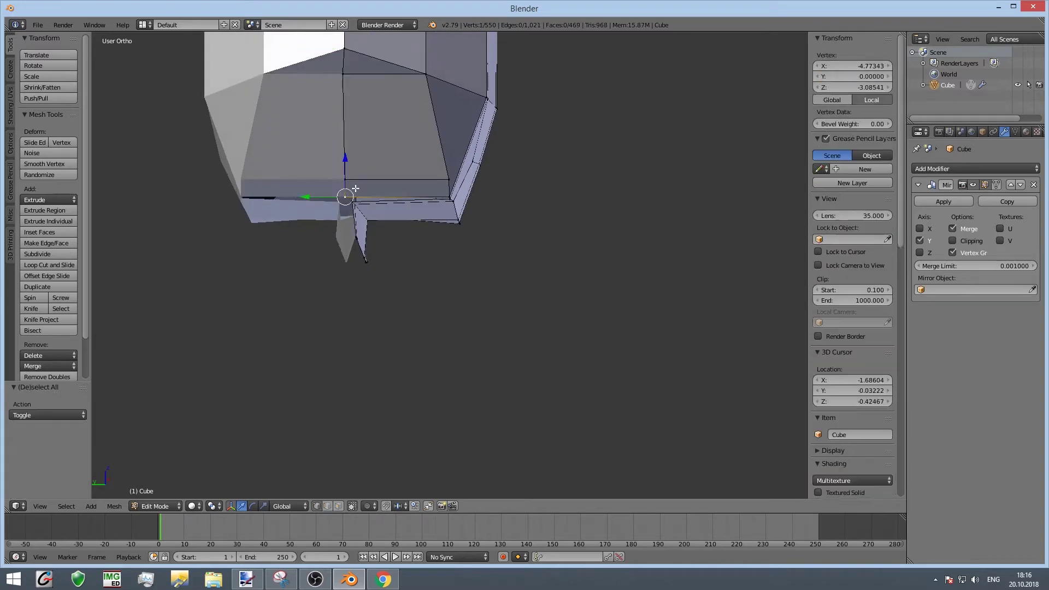
pyautogui.scroll(3, 356, 188)
pyautogui.press('g')
pyautogui.press('z')
# Step: Add a vertex to the selection and fill a new face under the grip
pyautogui.moveTo(569, 189)
pyautogui.mouseDown(button='middle')
pyautogui.moveTo(491, 208)
pyautogui.moveTo(515, 218)
pyautogui.moveTo(286, 164)
pyautogui.moveTo(614, 129)
pyautogui.moveTo(415, 180)
pyautogui.moveTo(406, 258)
pyautogui.mouseUp(button='middle')
pyautogui.keyDown('shift'); pyautogui.rightClick(294, 135); pyautogui.keyUp('shift')
pyautogui.press('f')
pyautogui.press('a')
pyautogui.moveTo(294, 136)
pyautogui.mouseDown(button='middle')
pyautogui.moveTo(457, 210)
pyautogui.moveTo(720, 388)
pyautogui.moveTo(641, 228)
pyautogui.moveTo(387, 330)
pyautogui.mouseUp(button='middle')
# Step: Nudge a grip-base vertex slightly along Y, then view from the front
pyautogui.keyDown('alt'); pyautogui.rightClick(590, 290); pyautogui.keyUp('alt')
pyautogui.moveTo(589, 290)
pyautogui.mouseDown(button='middle')
pyautogui.moveTo(539, 242)
pyautogui.moveTo(326, 410)
pyautogui.moveTo(288, 173)
pyautogui.moveTo(377, 211)
pyautogui.moveTo(481, 201)
pyautogui.mouseUp(button='middle')
pyautogui.press('a')
pyautogui.scroll(2, 481, 201)
pyautogui.moveTo(473, 196); pyautogui.dragTo(463, 185, button='right')
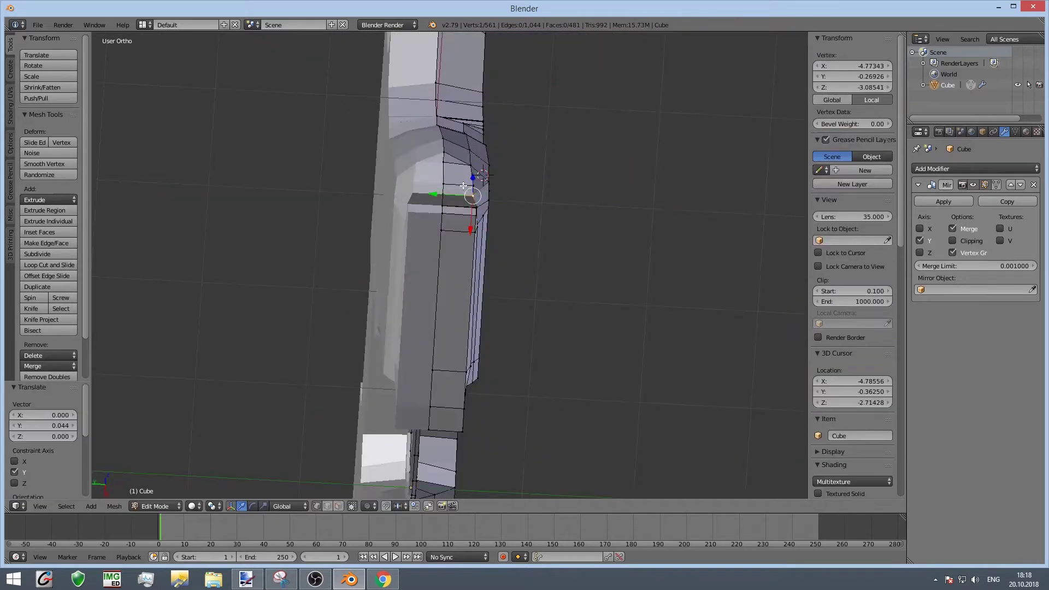
pyautogui.click(449, 181)
pyautogui.scroll(-4, 276, 226)
pyautogui.press('KP_1')
# Step: Select the slide's faces in wireframe view
pyautogui.press('z')
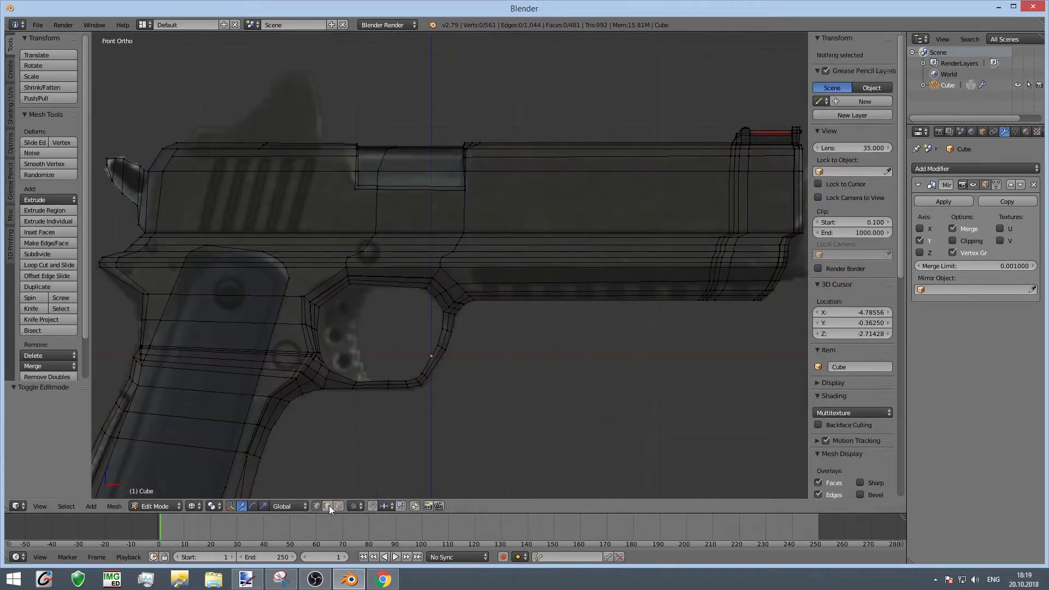
pyautogui.press('c')
pyautogui.click(187, 178)
pyautogui.moveTo(187, 179); pyautogui.dragTo(613, 155)
pyautogui.press('Escape')
pyautogui.press('z')
# Step: Extrude the slide faces outward and scale them
pyautogui.moveTo(613, 154); pyautogui.dragTo(581, 204, button='middle')
pyautogui.press('Tab')
pyautogui.scroll(-4, 714, 188)
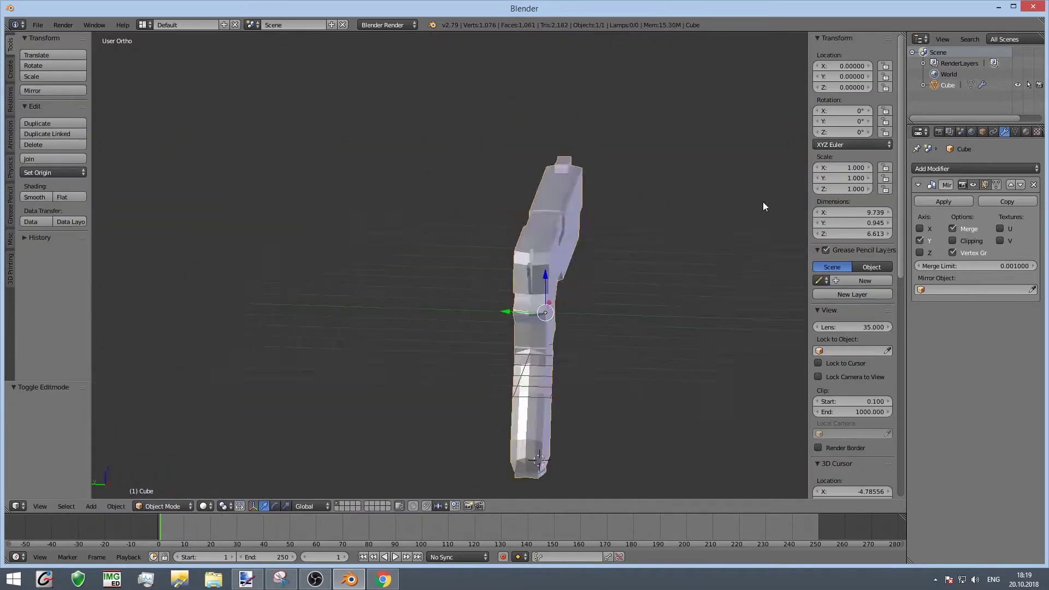
pyautogui.press('Tab')
pyautogui.scroll(3, 594, 187)
pyautogui.scroll(3, 596, 164)
pyautogui.press('e')
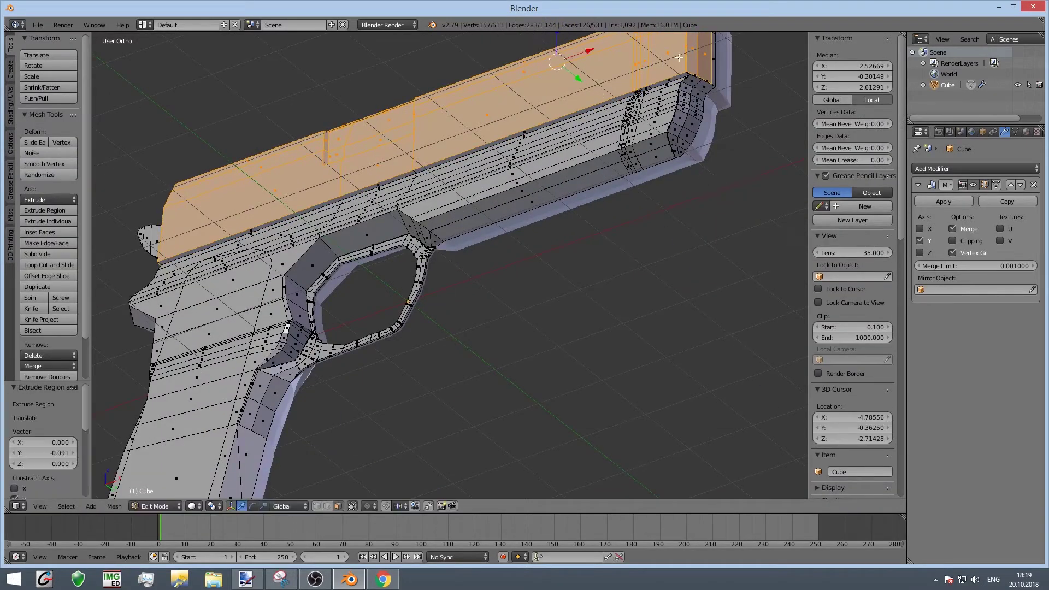
pyautogui.click(673, 63)
pyautogui.press('Tab')
pyautogui.press('Tab')
# Step: Add an edge loop on the slide from the front wireframe view
pyautogui.press('KP_1')
pyautogui.press('z')
pyautogui.hotkey('ctrl', 'r')
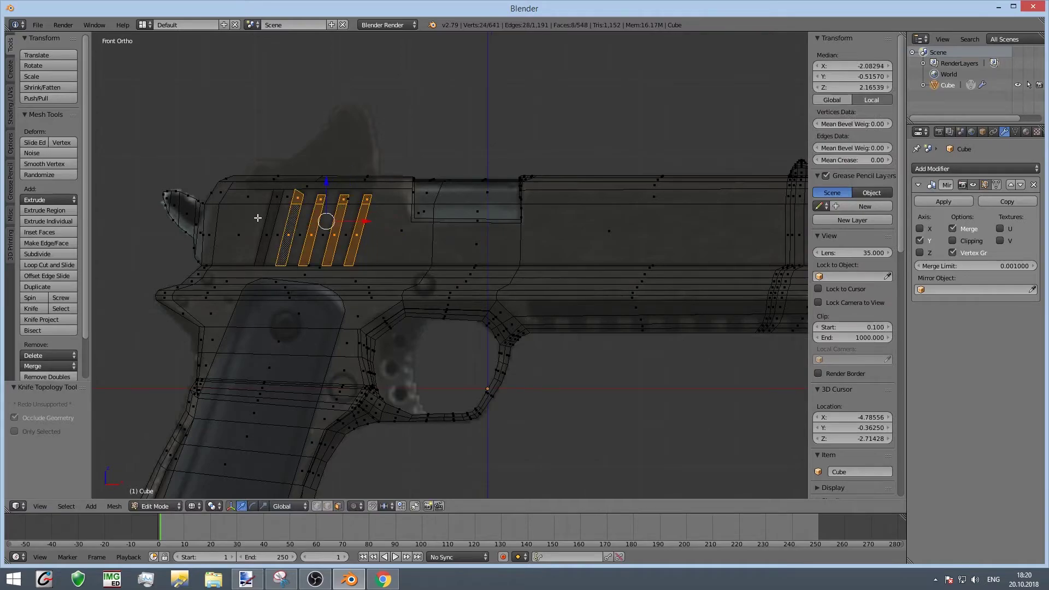
pyautogui.scroll(-5, 284, 220)
pyautogui.moveTo(284, 220); pyautogui.dragTo(328, 229, button='middle')
pyautogui.press('Tab')
pyautogui.press('z')
# Step: Cut an edge loop around the trigger guard and move a trigger vertex along X
pyautogui.moveTo(268, 206); pyautogui.dragTo(702, 210, button='middle')
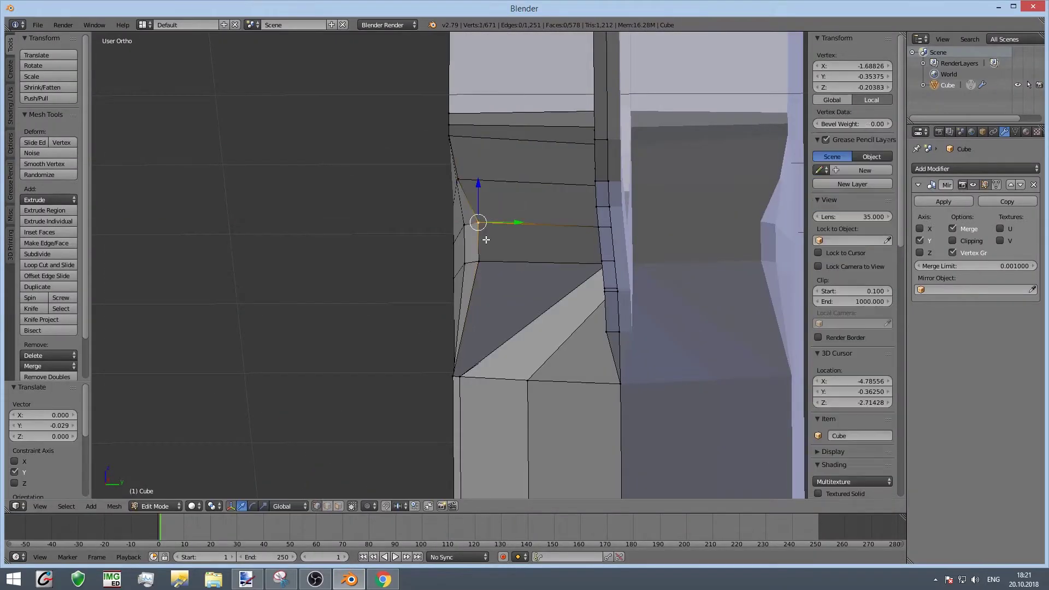
pyautogui.scroll(-3, 491, 216)
pyautogui.scroll(-2, 492, 216)
pyautogui.press('a')
pyautogui.press('KP_1')
pyautogui.press('z')
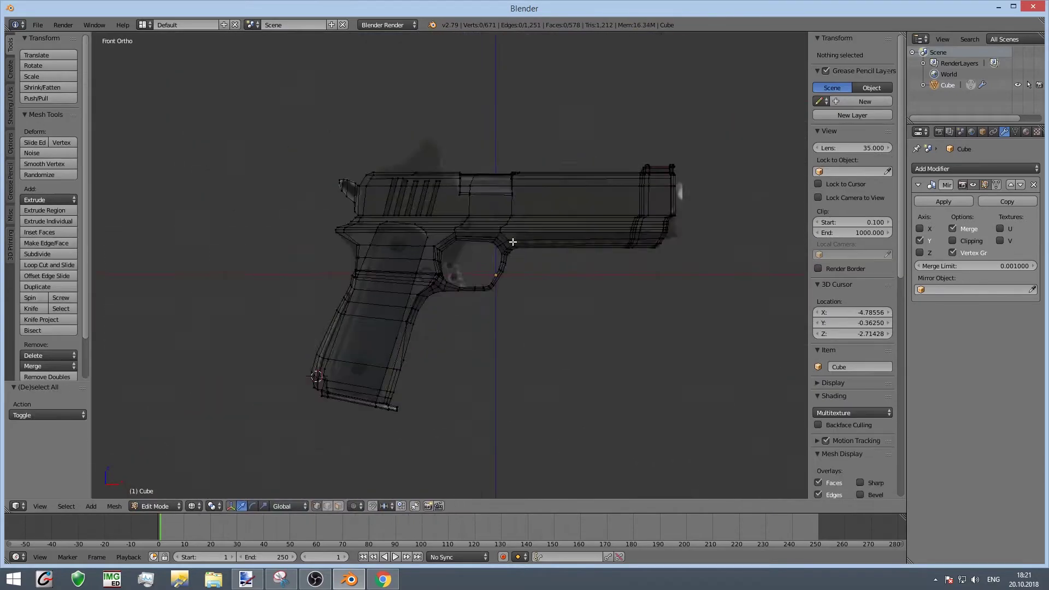
pyautogui.scroll(7, 513, 242)
pyautogui.hotkey('ctrl', 'r')
pyautogui.click(479, 153)
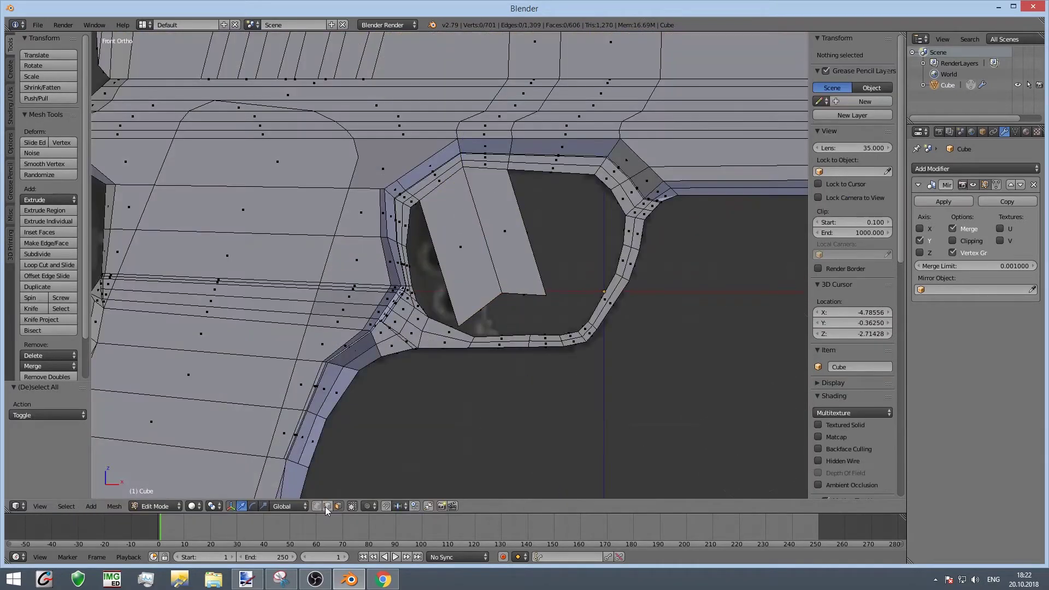
pyautogui.press('z')
pyautogui.press('g')
pyautogui.press('x')
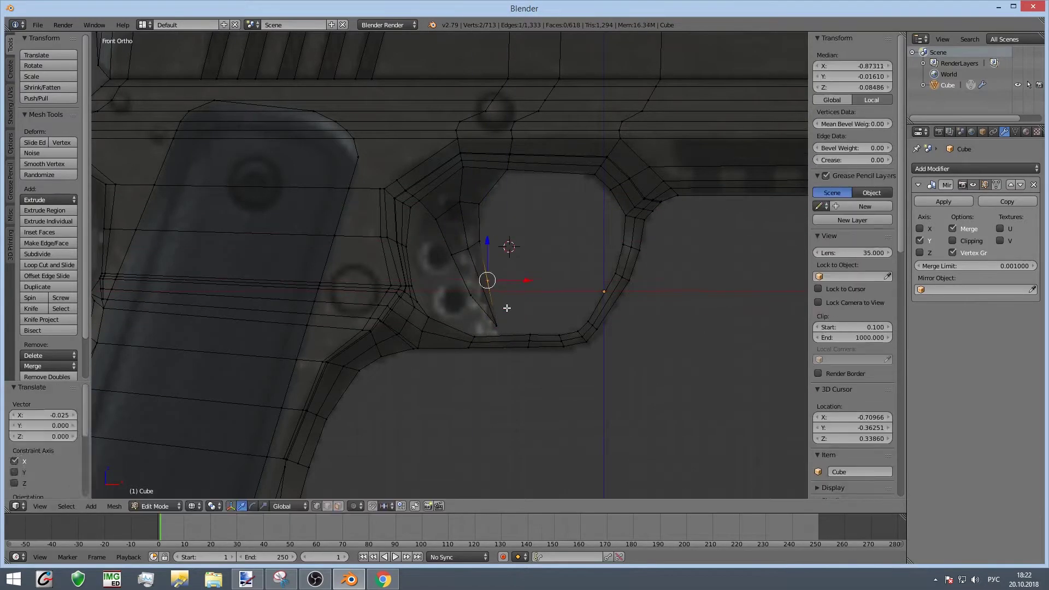
# Step: Cut another edge loop into the trigger and select the whole plane
pyautogui.scroll(4, 477, 245)
pyautogui.hotkey('ctrl', 'r')
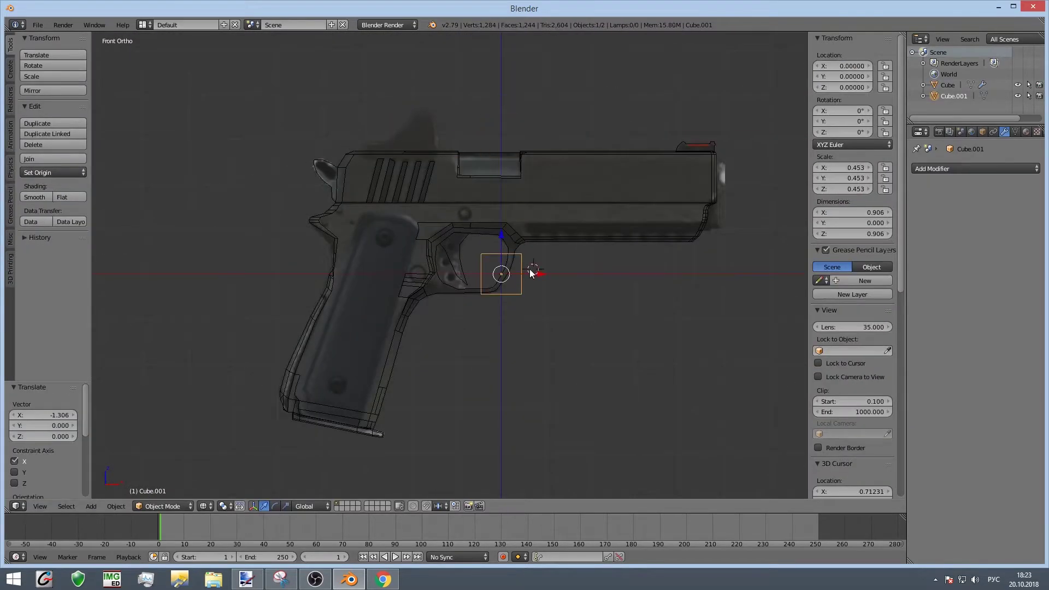
pyautogui.press('a')
pyautogui.scroll(7, 413, 107)
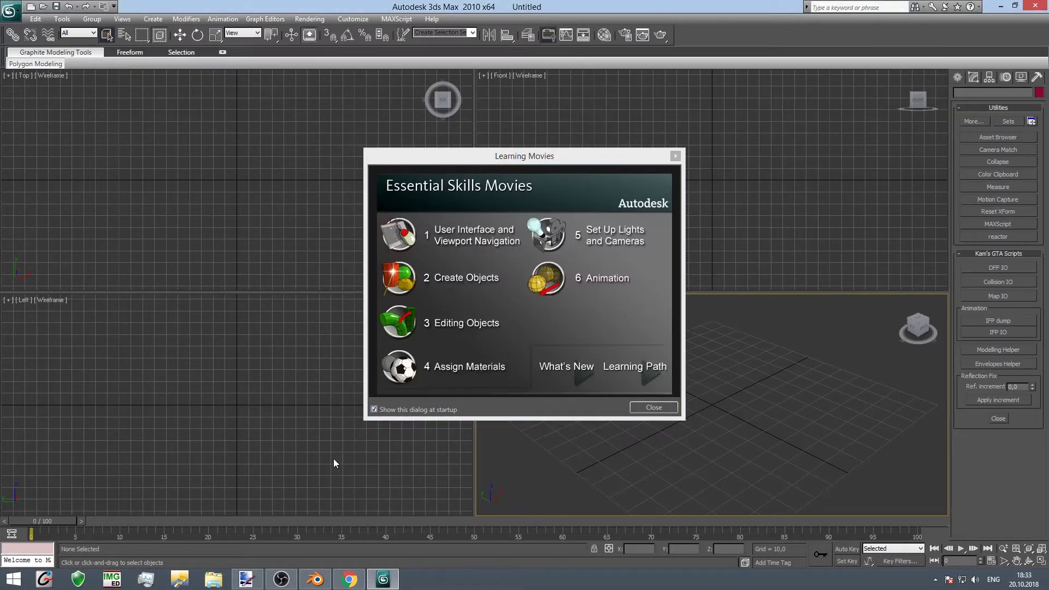
# Step: Dismiss Learning Movies, import the exported pistol file, and select all its elements
pyautogui.click(654, 407)
pyautogui.scroll(-5, 125, 181)
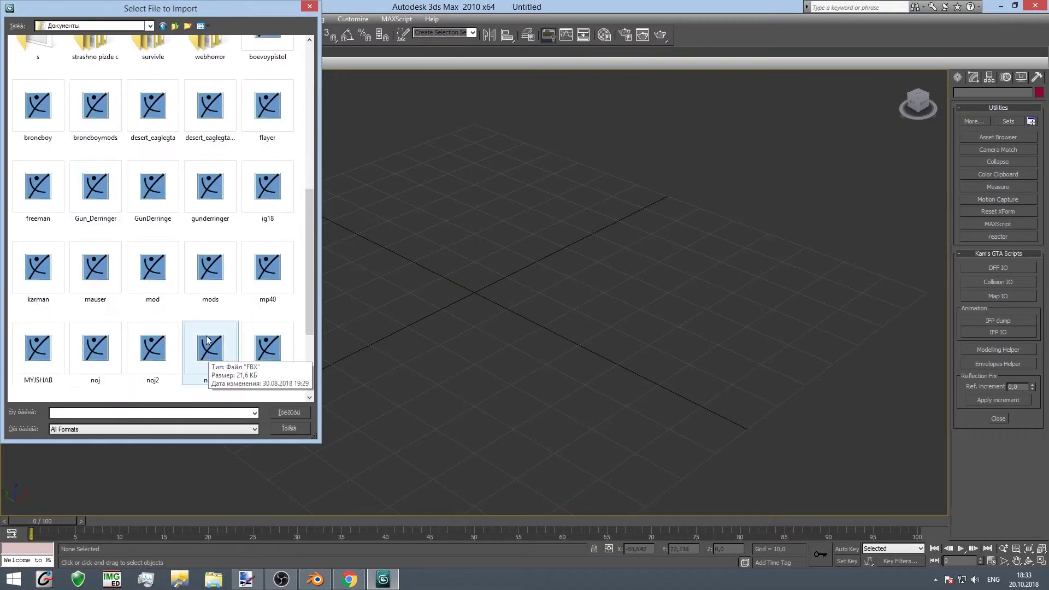
pyautogui.doubleClick(210, 338)
pyautogui.click(614, 434)
pyautogui.scroll(5, 480, 342)
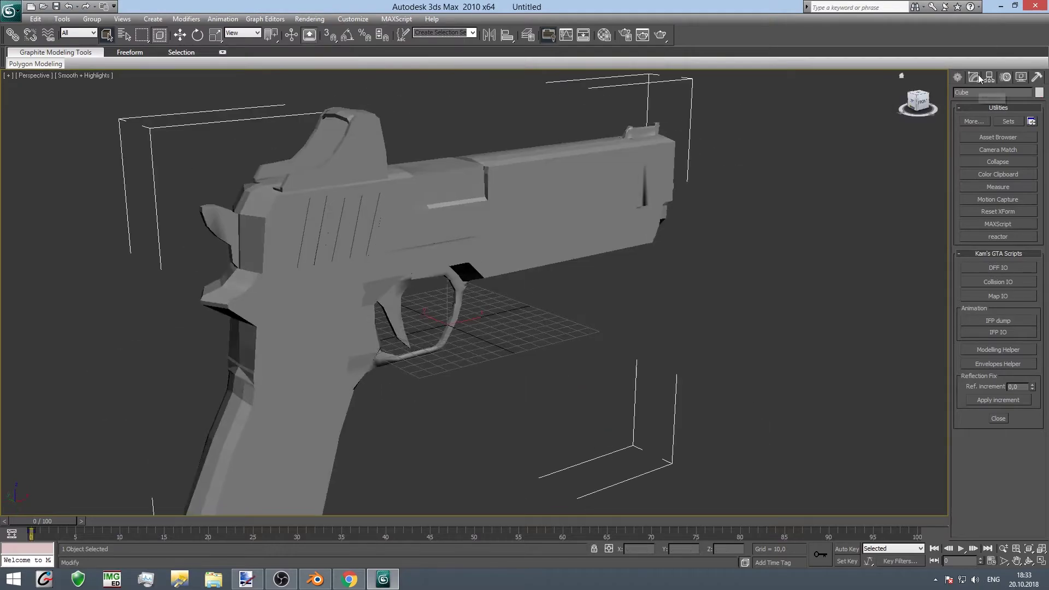
pyautogui.press('5')
pyautogui.hotkey('ctrl', 'a')
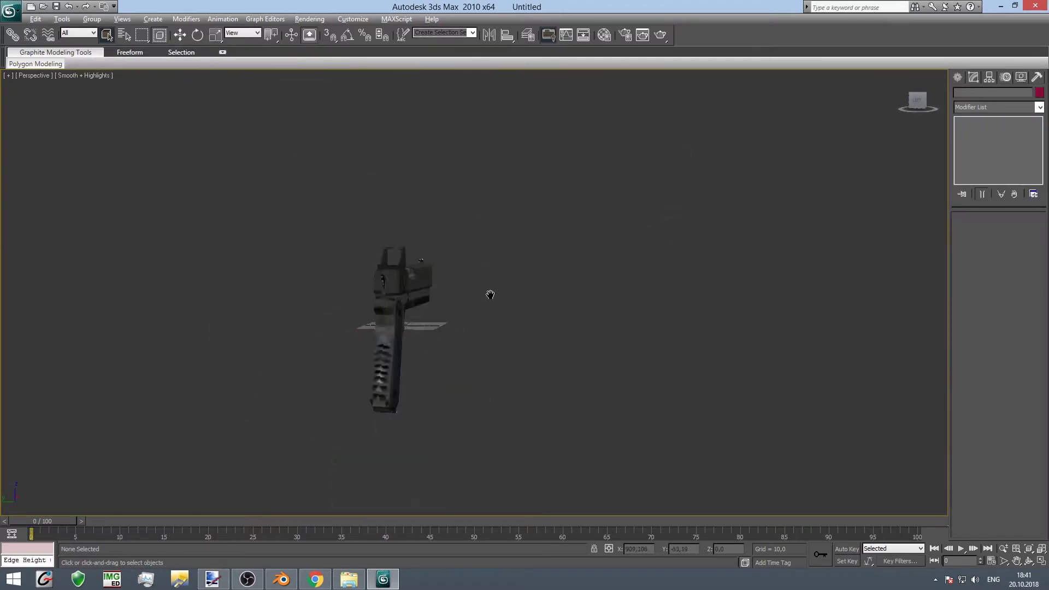
# Step: Render a test image of the textured pistol and orbit to a three-quarter view
pyautogui.click(643, 35)
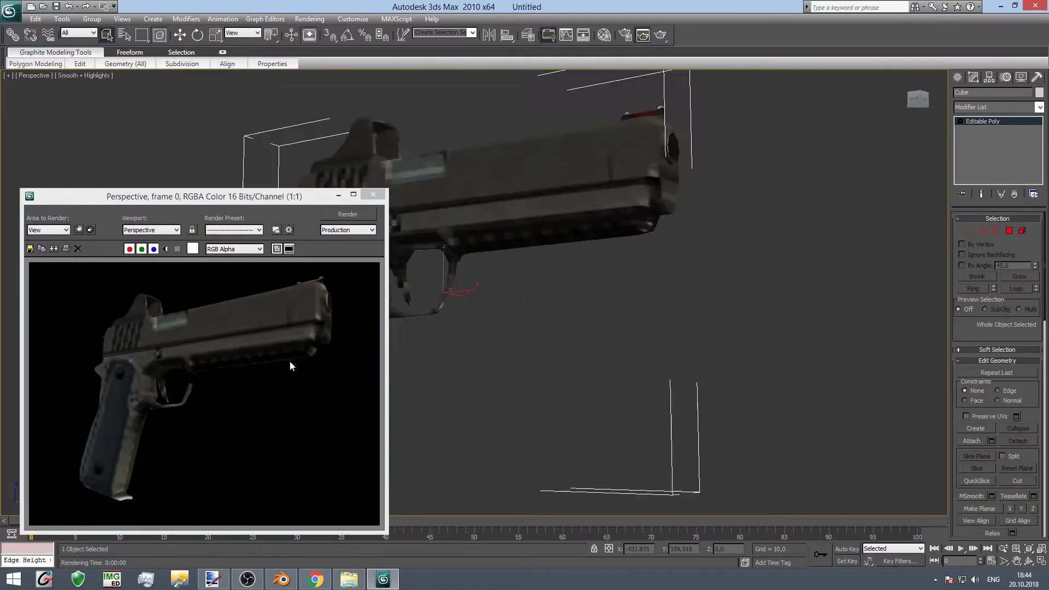
pyautogui.keyDown('alt'); pyautogui.moveTo(686, 386); pyautogui.dragTo(114, 294, button='middle'); pyautogui.keyUp('alt')
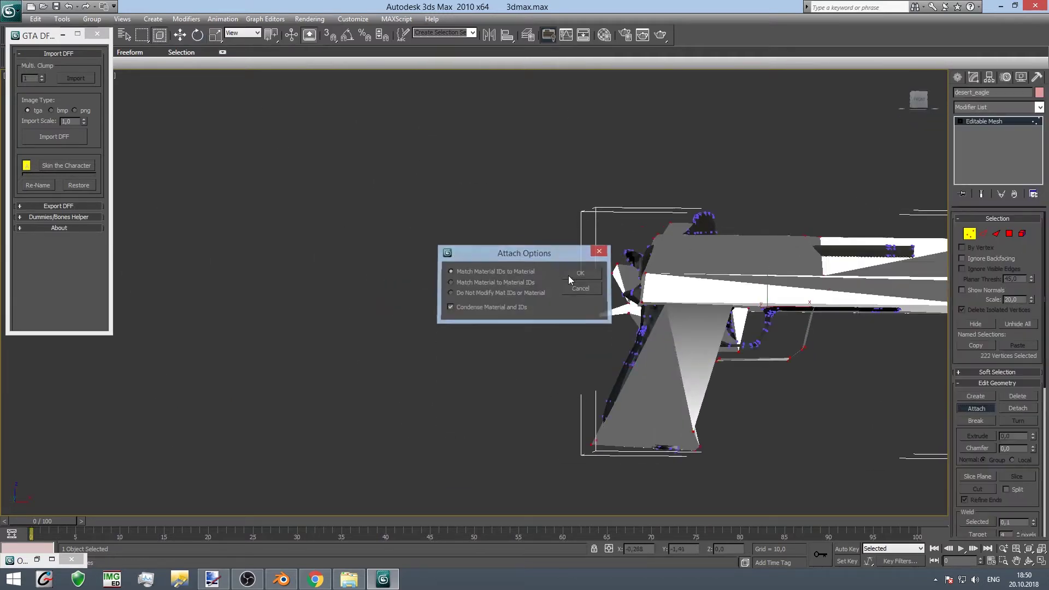
# Step: Confirm Attach Options to merge the textured pistol into the desert_eagle model
pyautogui.click(568, 276)
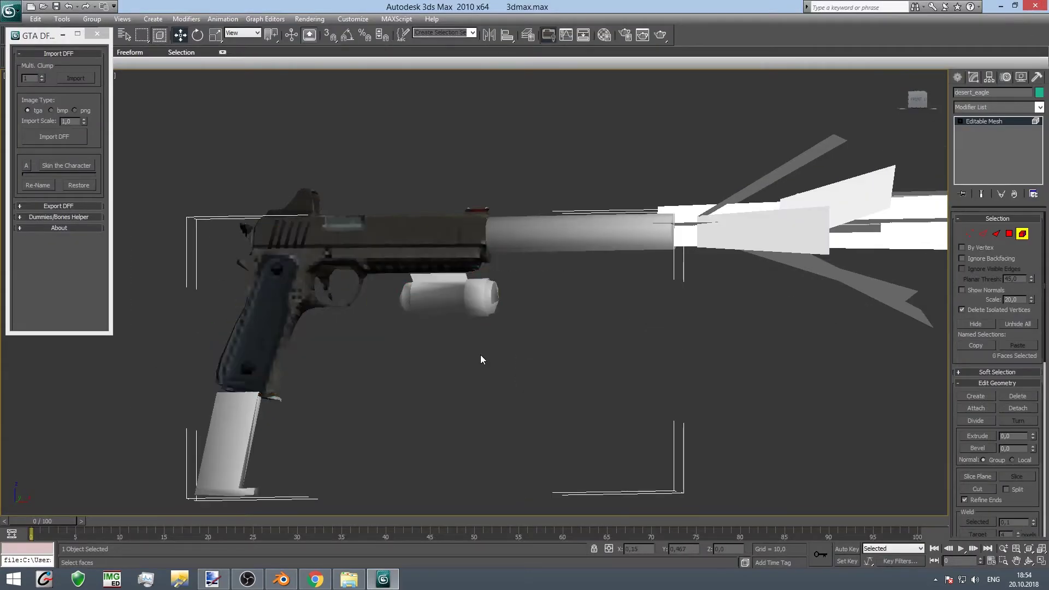
# Step: Convert the merged model to an editable poly and inspect its edges
pyautogui.moveTo(480, 359)
pyautogui.keyDown('alt'); pyautogui.mouseDown(button='middle')
pyautogui.moveTo(340, 384)
pyautogui.moveTo(419, 154)
pyautogui.mouseUp(button='middle'); pyautogui.keyUp('alt')
pyautogui.press('2')
pyautogui.click(776, 444)
pyautogui.moveTo(310, 219)
pyautogui.keyDown('alt'); pyautogui.mouseDown(button='middle')
pyautogui.moveTo(561, 410)
pyautogui.moveTo(299, 262)
pyautogui.moveTo(940, 397)
pyautogui.mouseUp(button='middle'); pyautogui.keyUp('alt')
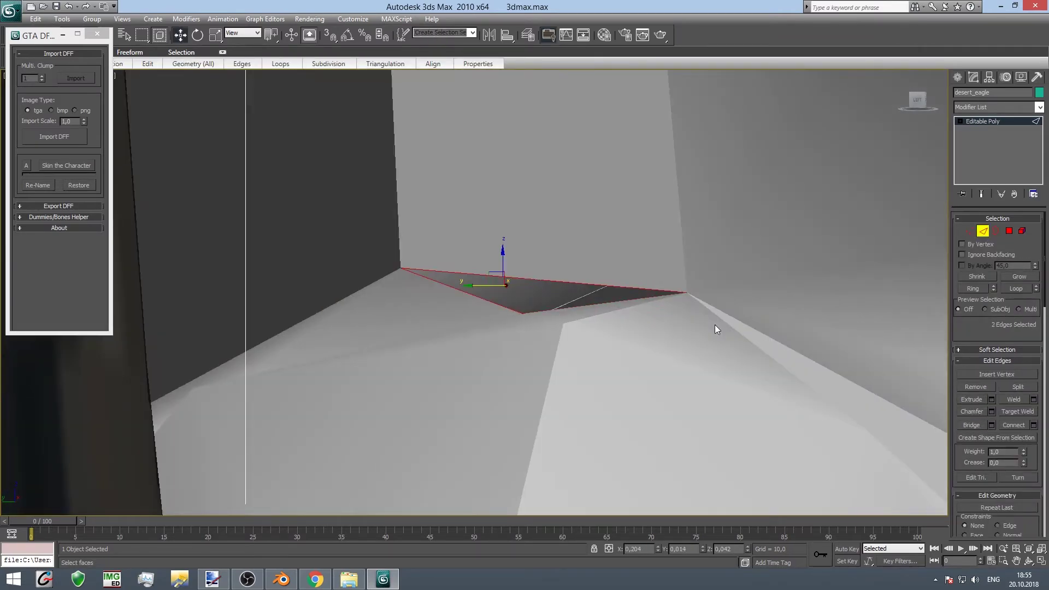
pyautogui.click(549, 313)
pyautogui.moveTo(549, 312)
pyautogui.keyDown('alt'); pyautogui.mouseDown(button='middle')
pyautogui.moveTo(681, 271)
pyautogui.moveTo(568, 199)
pyautogui.moveTo(370, 290)
pyautogui.moveTo(542, 216)
pyautogui.moveTo(382, 136)
pyautogui.mouseUp(button='middle'); pyautogui.keyUp('alt')
pyautogui.hotkey('ctrl', 'b')
# Step: Select the attachment part and silencer barrel elements in Element mode
pyautogui.keyDown('alt'); pyautogui.moveTo(470, 283); pyautogui.dragTo(863, 297, button='middle'); pyautogui.keyUp('alt')
pyautogui.press('5')
pyautogui.click(469, 355)
pyautogui.moveTo(469, 356)
pyautogui.keyDown('alt'); pyautogui.mouseDown(button='middle')
pyautogui.moveTo(459, 405)
pyautogui.moveTo(510, 260)
pyautogui.moveTo(440, 248)
pyautogui.moveTo(529, 264)
pyautogui.moveTo(397, 421)
pyautogui.moveTo(538, 273)
pyautogui.moveTo(345, 255)
pyautogui.moveTo(496, 304)
pyautogui.moveTo(407, 277)
pyautogui.mouseUp(button='middle'); pyautogui.keyUp('alt')
pyautogui.click(538, 274)
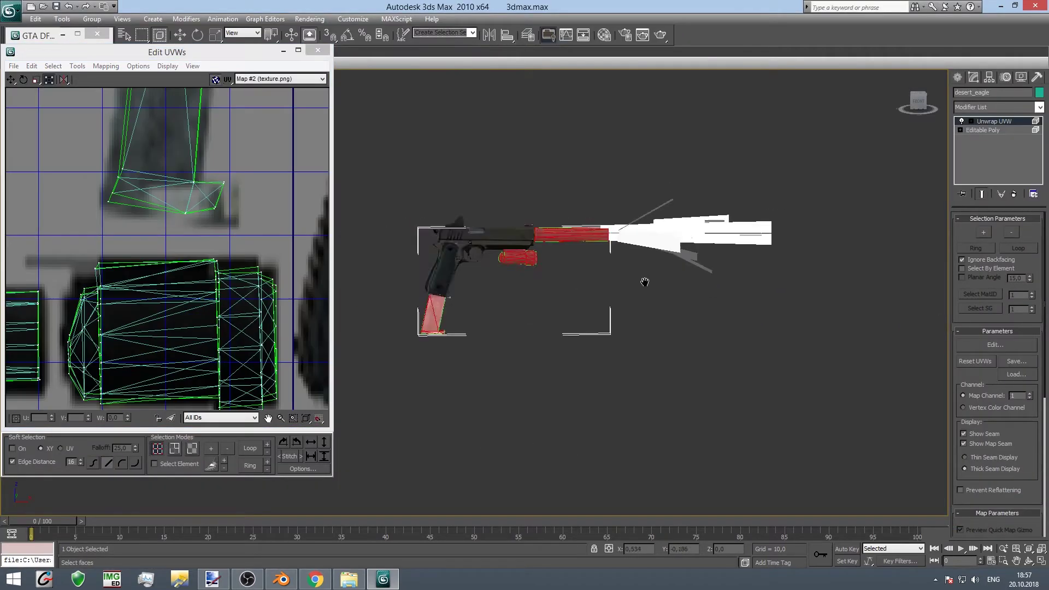
# Step: Collapse the Unwrap UVW modifier and create a folder renamed 'Глушитель'
pyautogui.rightClick(998, 123)
pyautogui.click(926, 138)
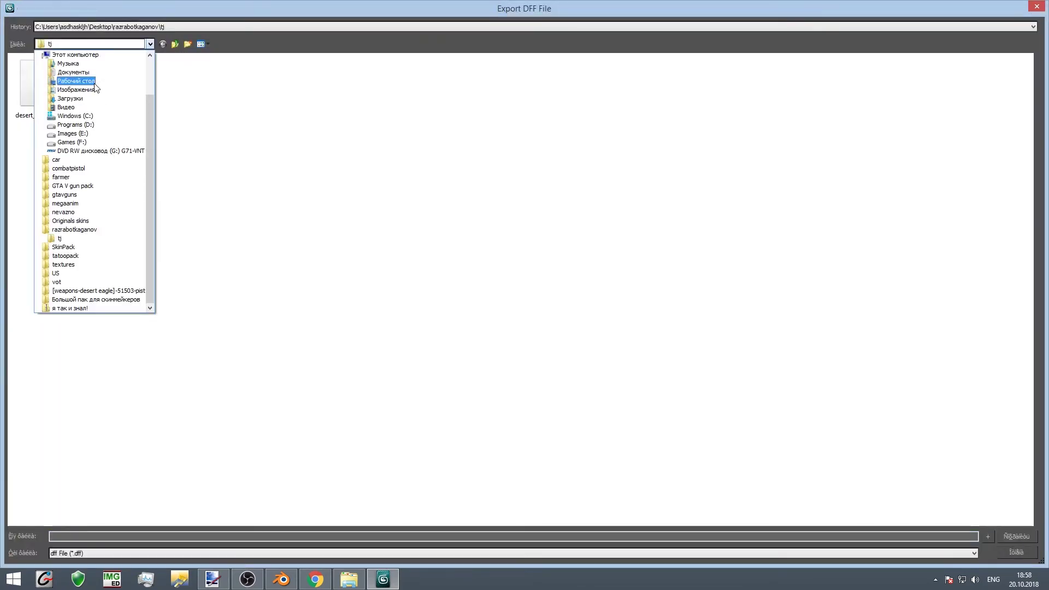
pyautogui.click(316, 302)
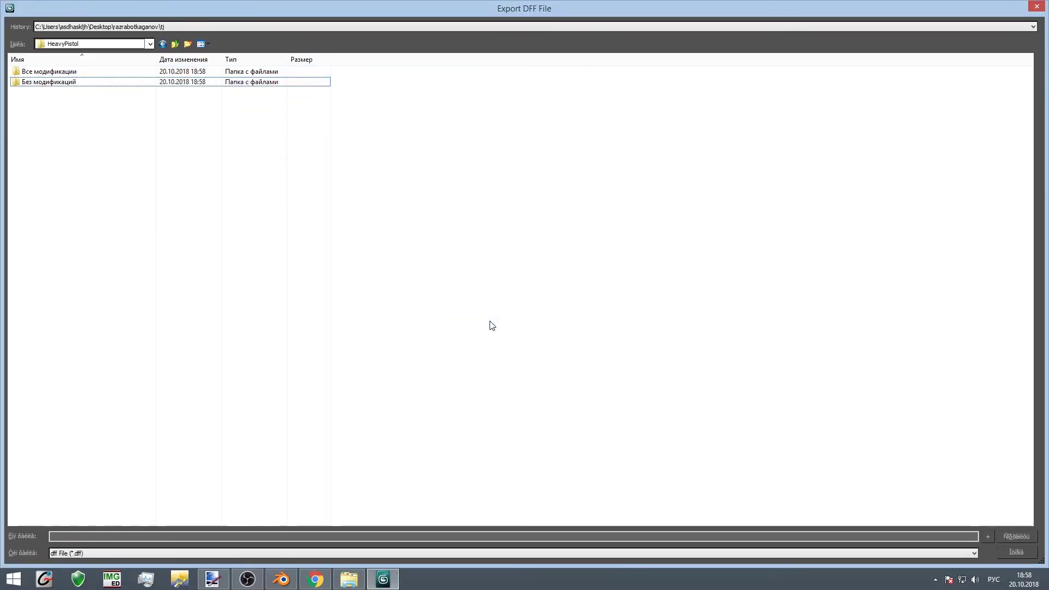
pyautogui.rightClick(176, 92)
pyautogui.click(221, 268)
pyautogui.write('Глушитель')
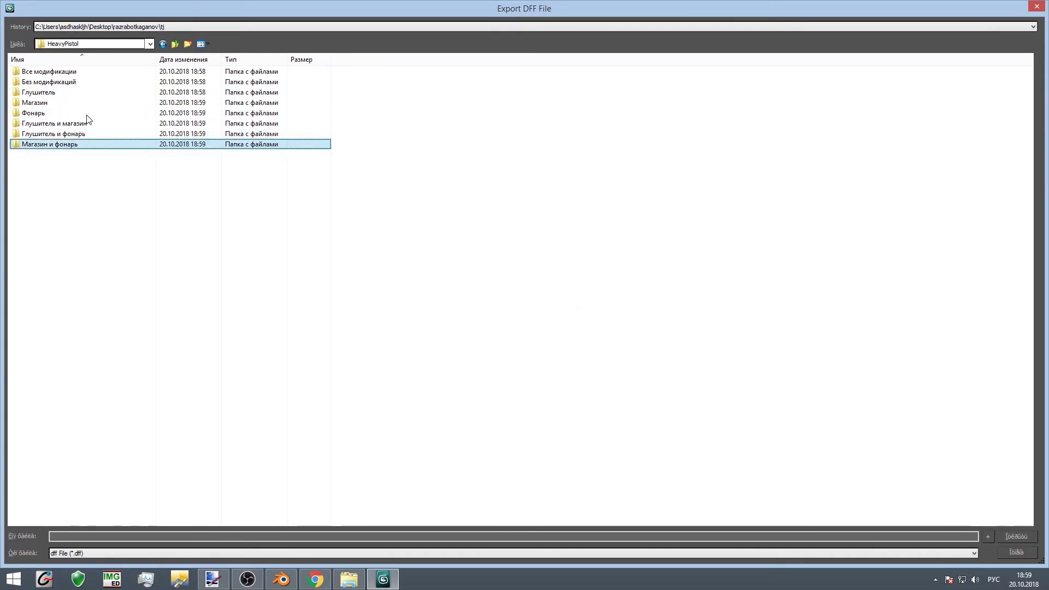
pyautogui.press('Return')
# Step: Export the DFF into the Все модификации folder
pyautogui.click(59, 209)
pyautogui.click(83, 44)
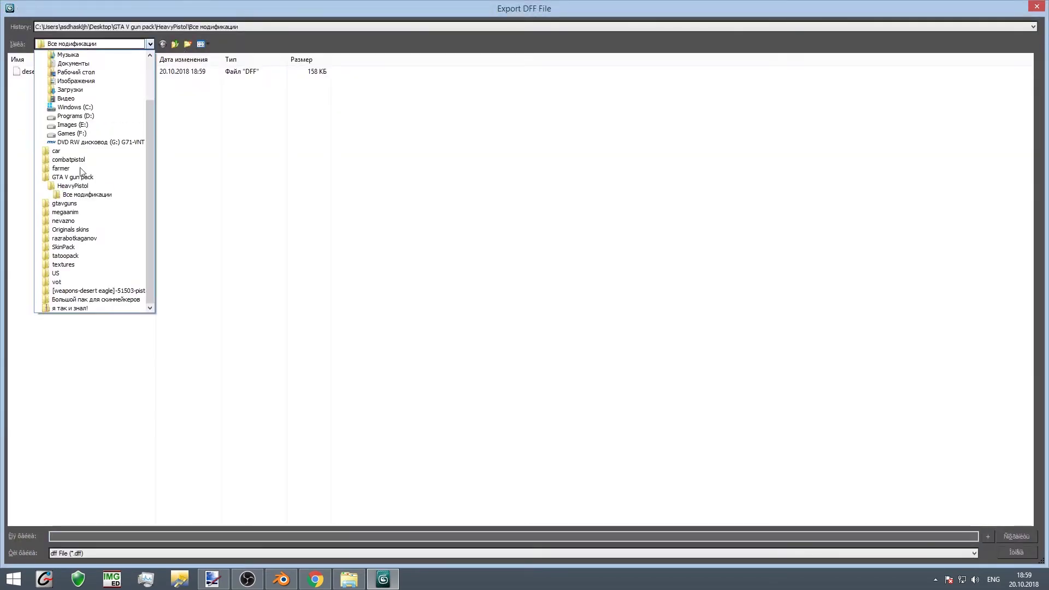
pyautogui.press('Return')
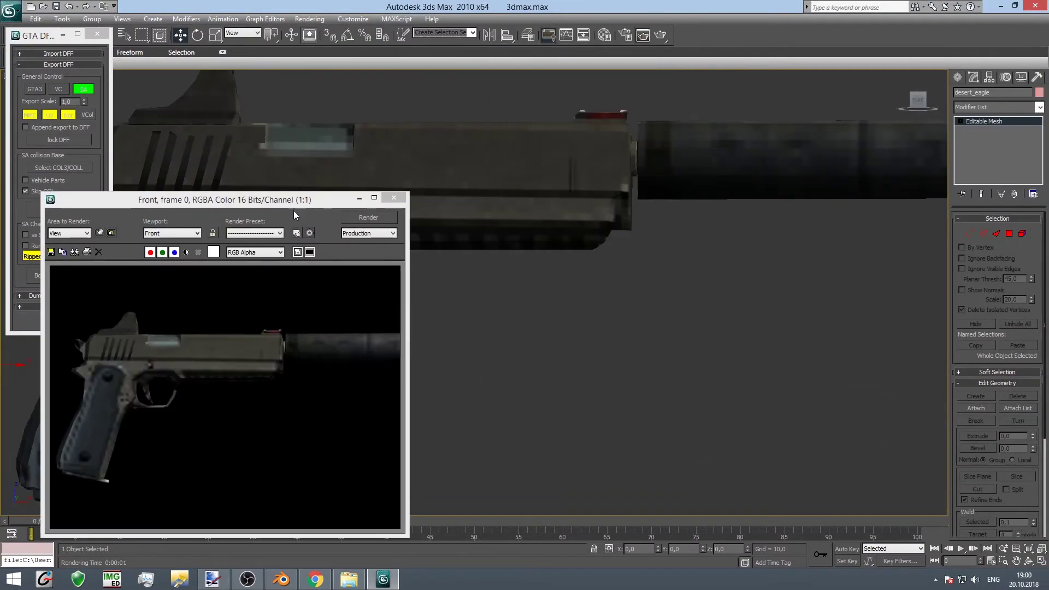
# Step: Render the pistol and save it as a PNG named 'render' in Глушитель
pyautogui.hotkey('shift', 'q')
pyautogui.click(420, 348)
pyautogui.click(643, 295)
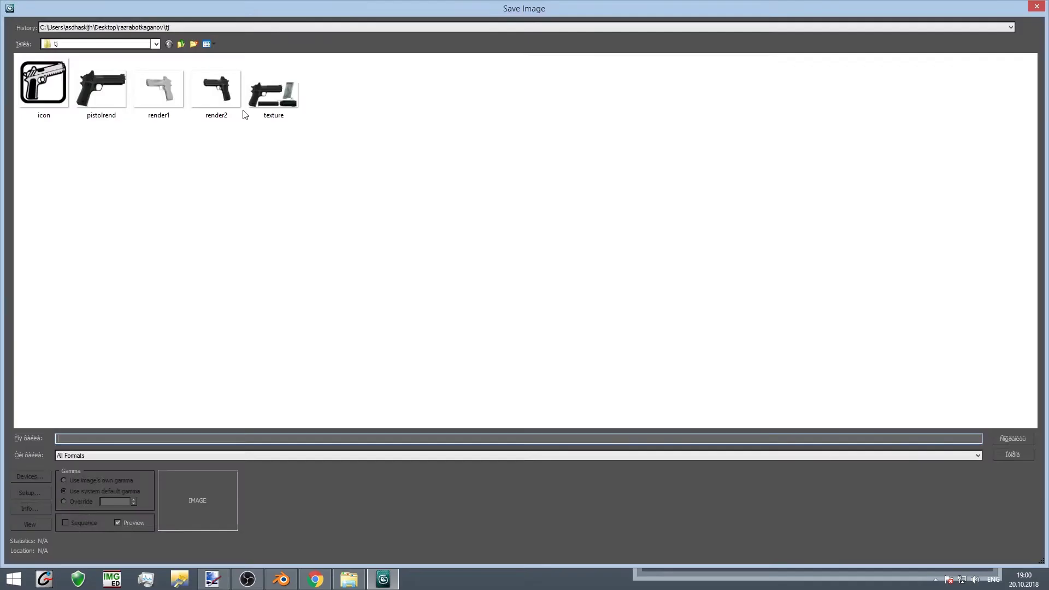
pyautogui.press('Escape')
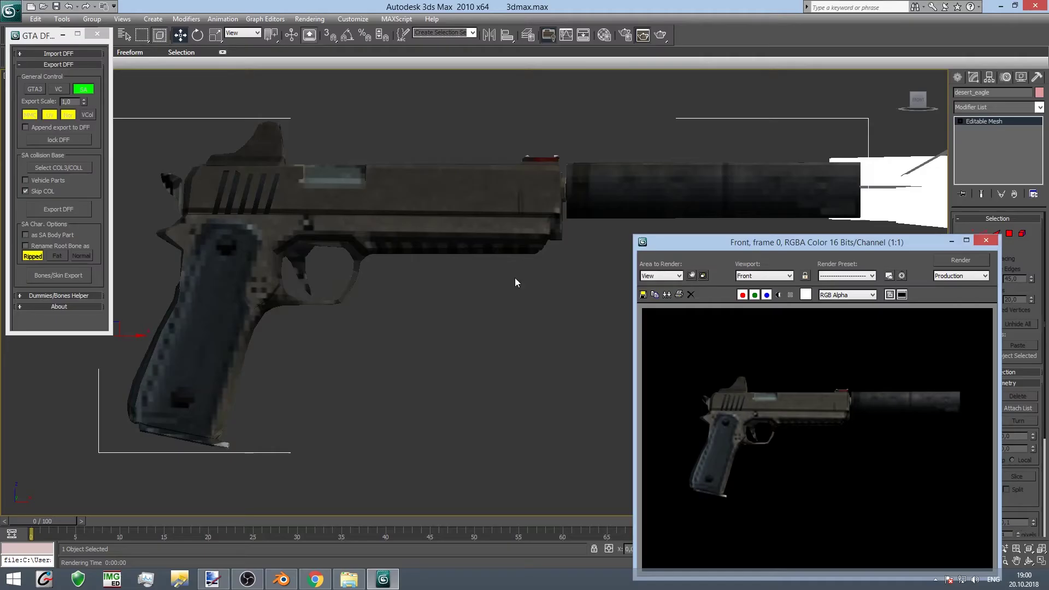
pyautogui.press('Return')
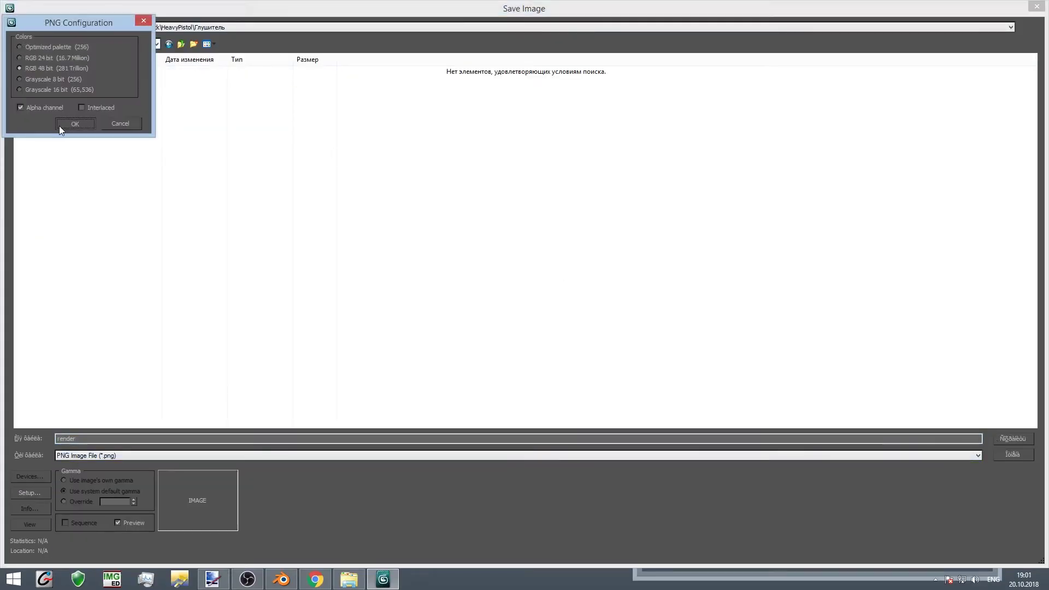
pyautogui.click(73, 125)
pyautogui.click(642, 302)
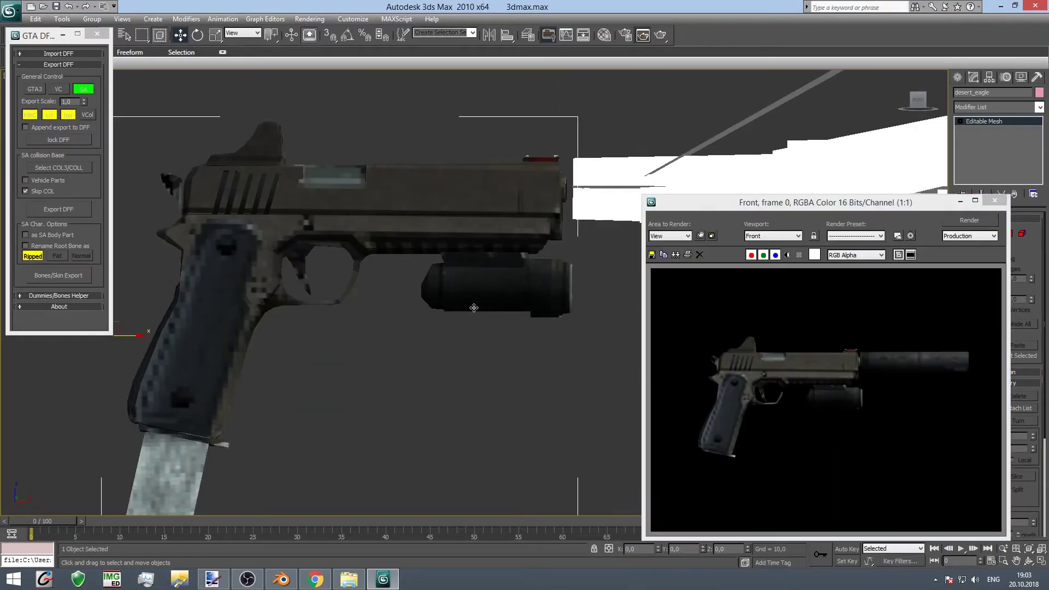
# Step: Save the new render image into a variant folder under HeavyPistol
pyautogui.click(654, 256)
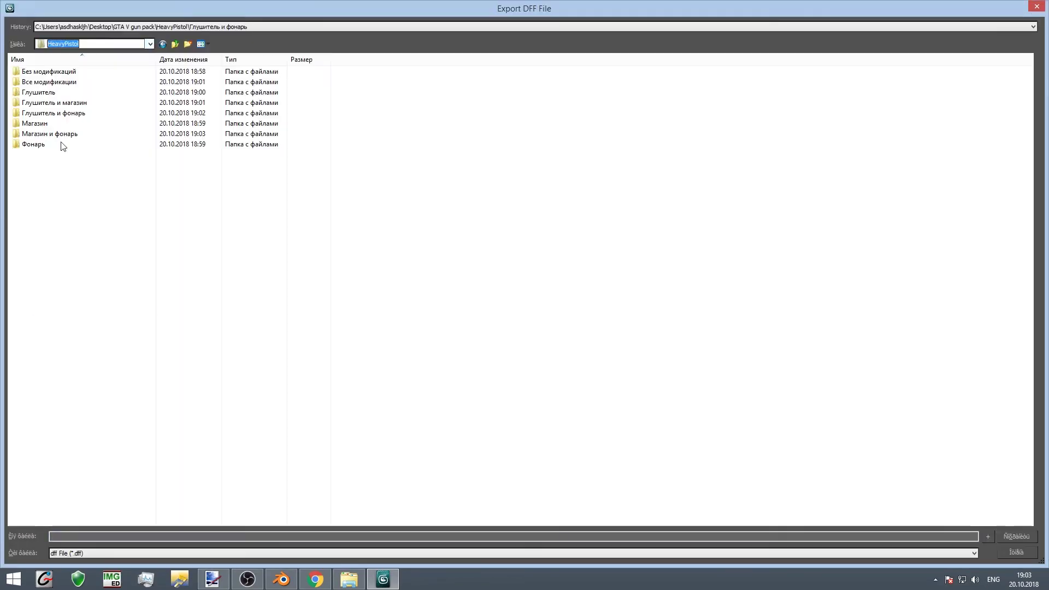
pyautogui.doubleClick(63, 145)
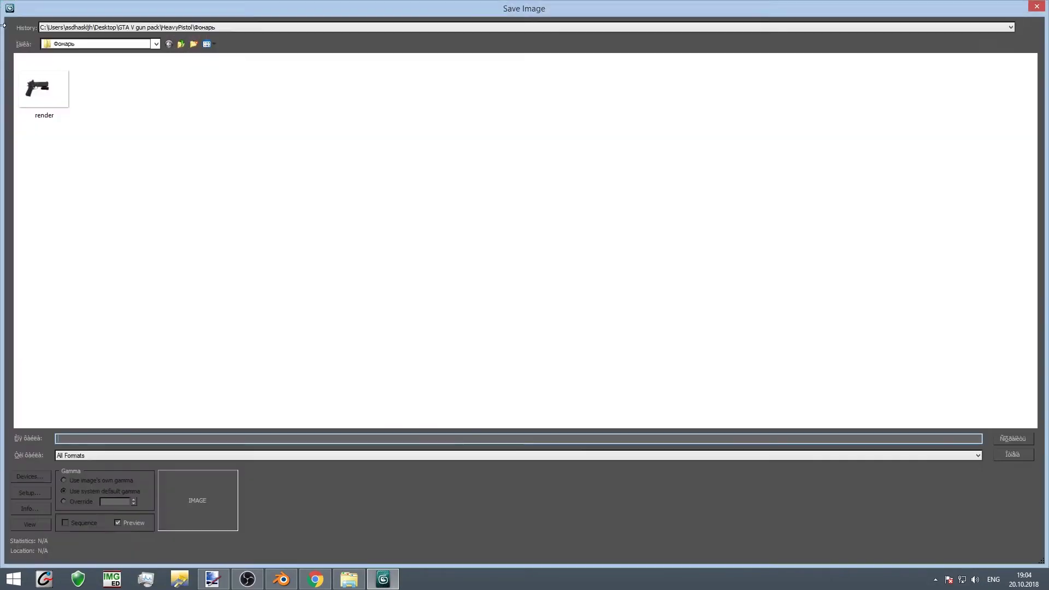
pyautogui.click(156, 43)
pyautogui.click(79, 186)
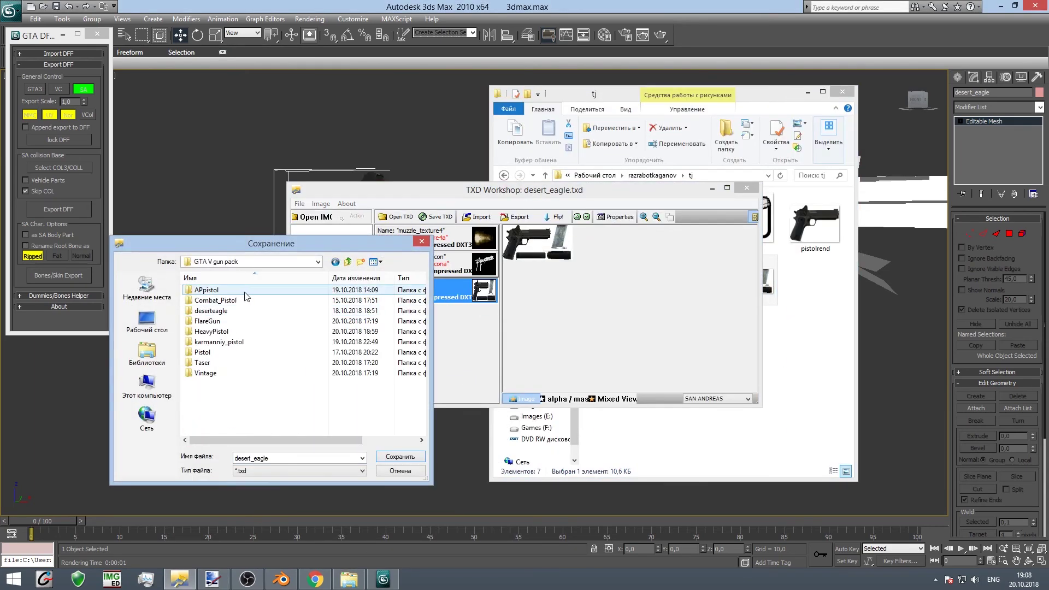
# Step: Save desert_eagle.txd into the Магазин variant folder
pyautogui.click(325, 253)
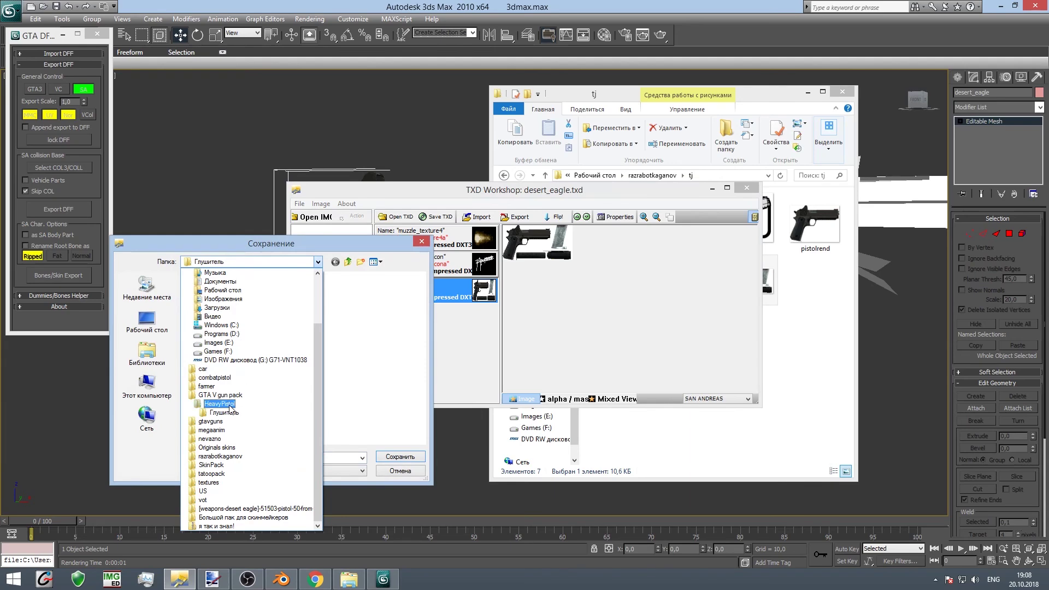
pyautogui.click(299, 204)
pyautogui.click(323, 252)
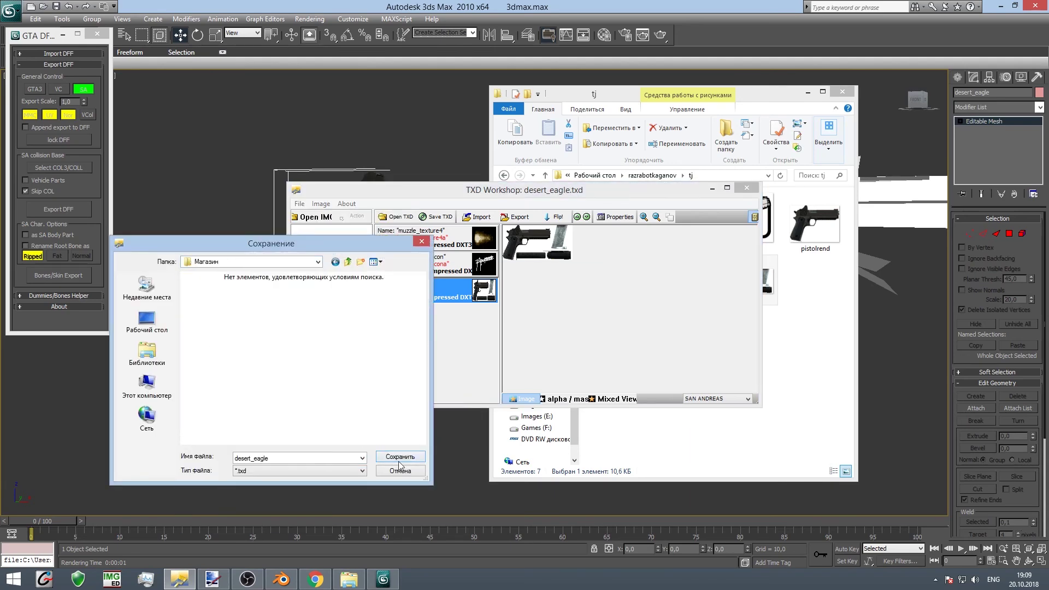
pyautogui.press('Return')
pyautogui.click(596, 181)
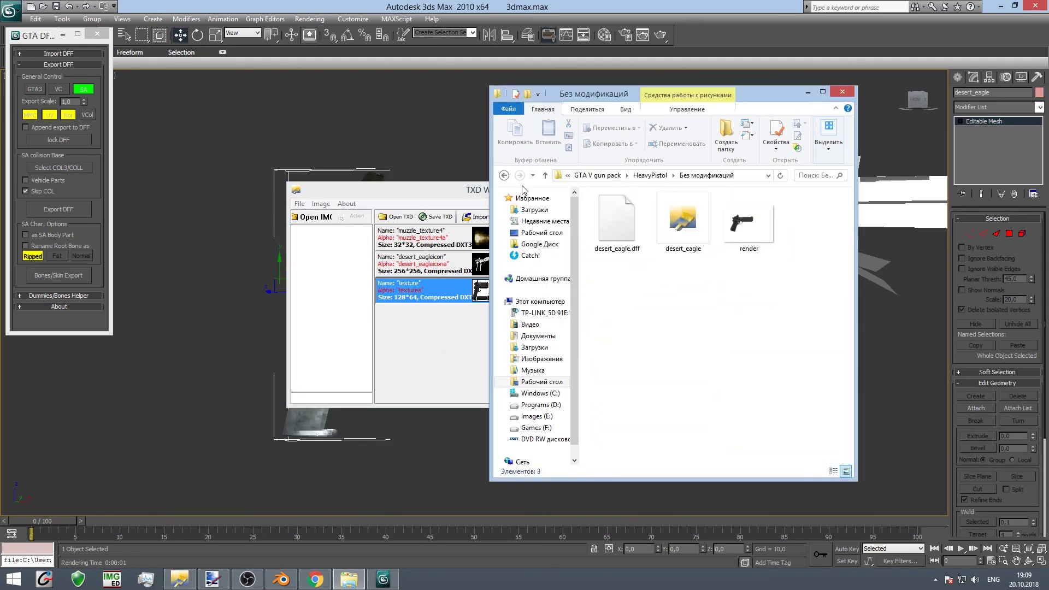